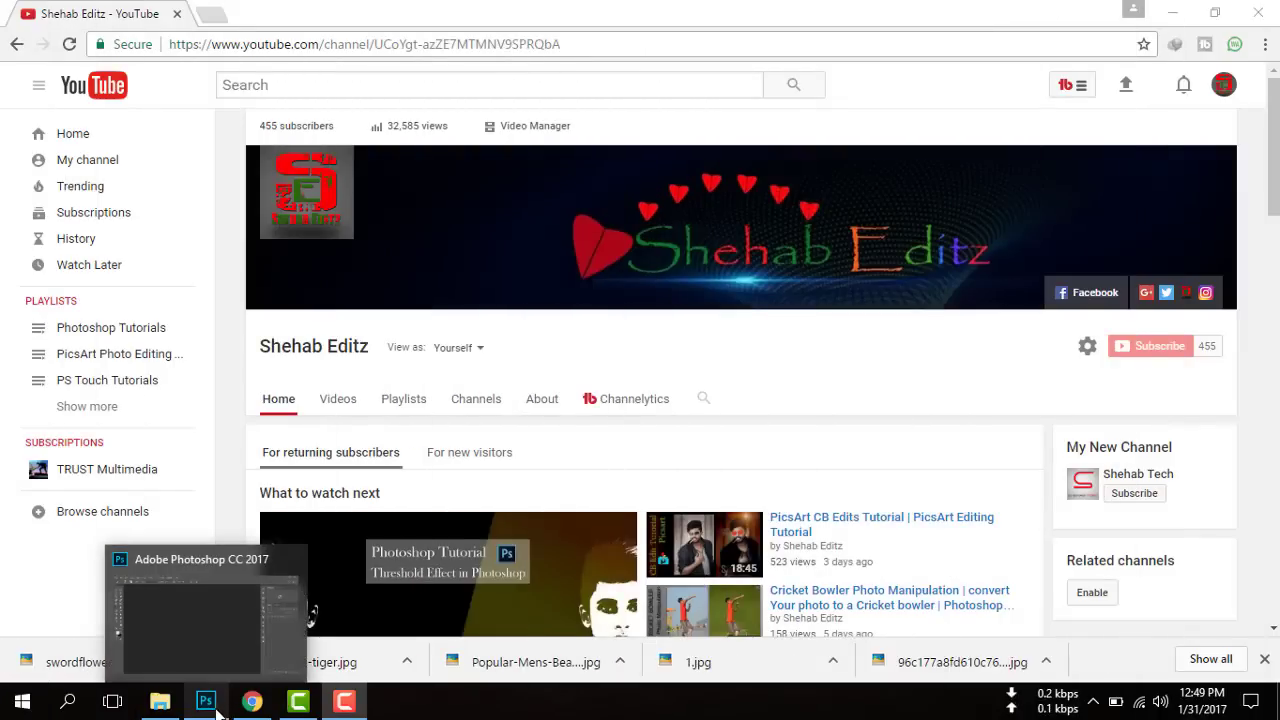
Open the Pictures folder and preview the FOr OIL (2) and FOr OIL (3) photos.
left_click(162, 702)
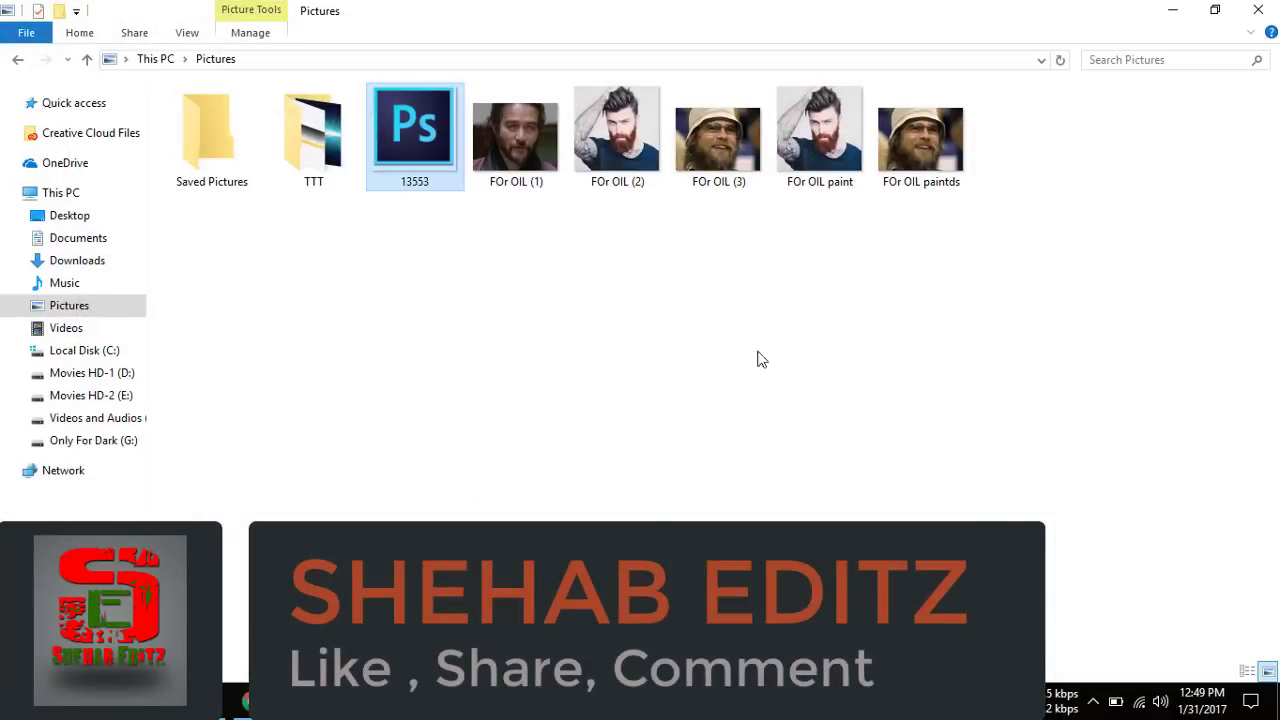
double_click(624, 160)
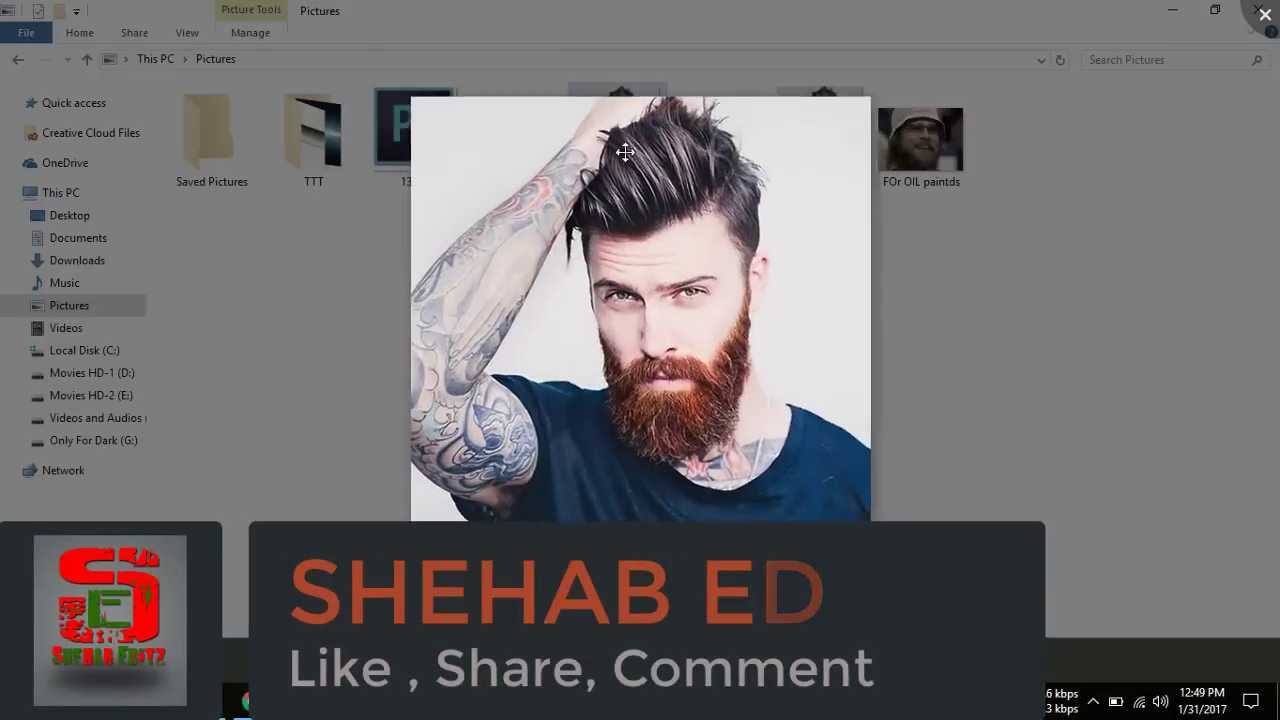
key("Escape")
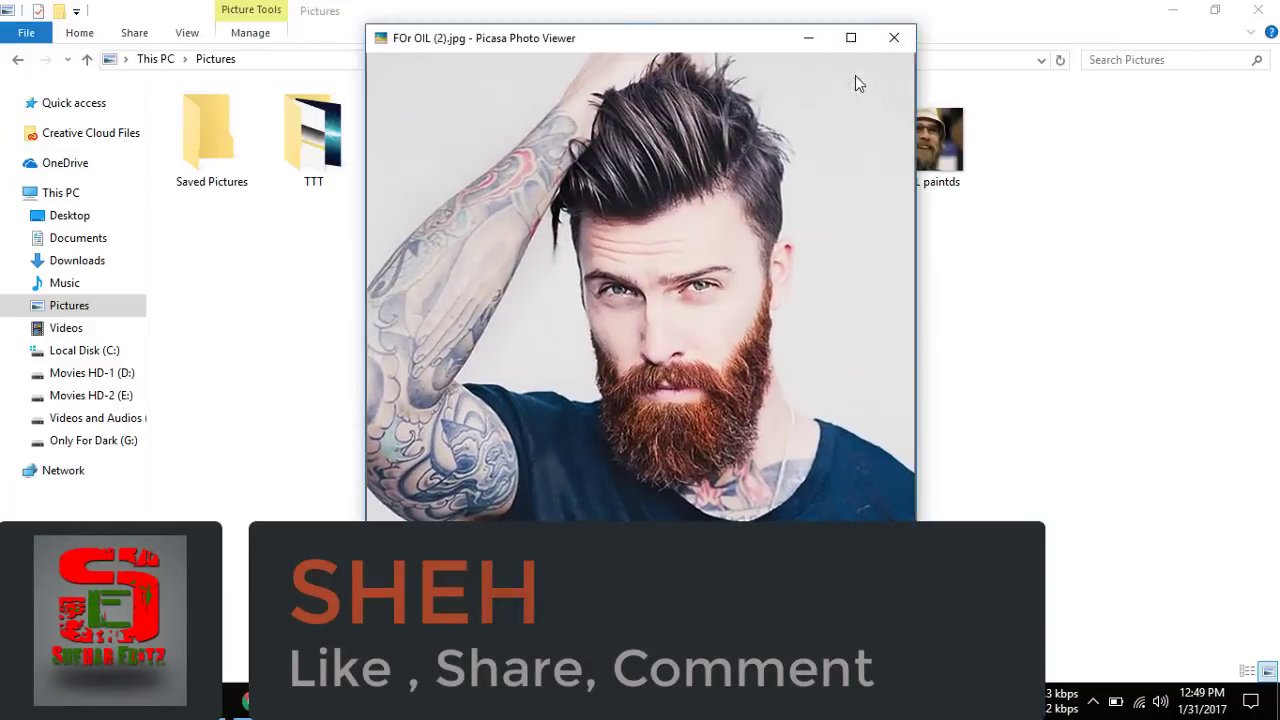
double_click(734, 104)
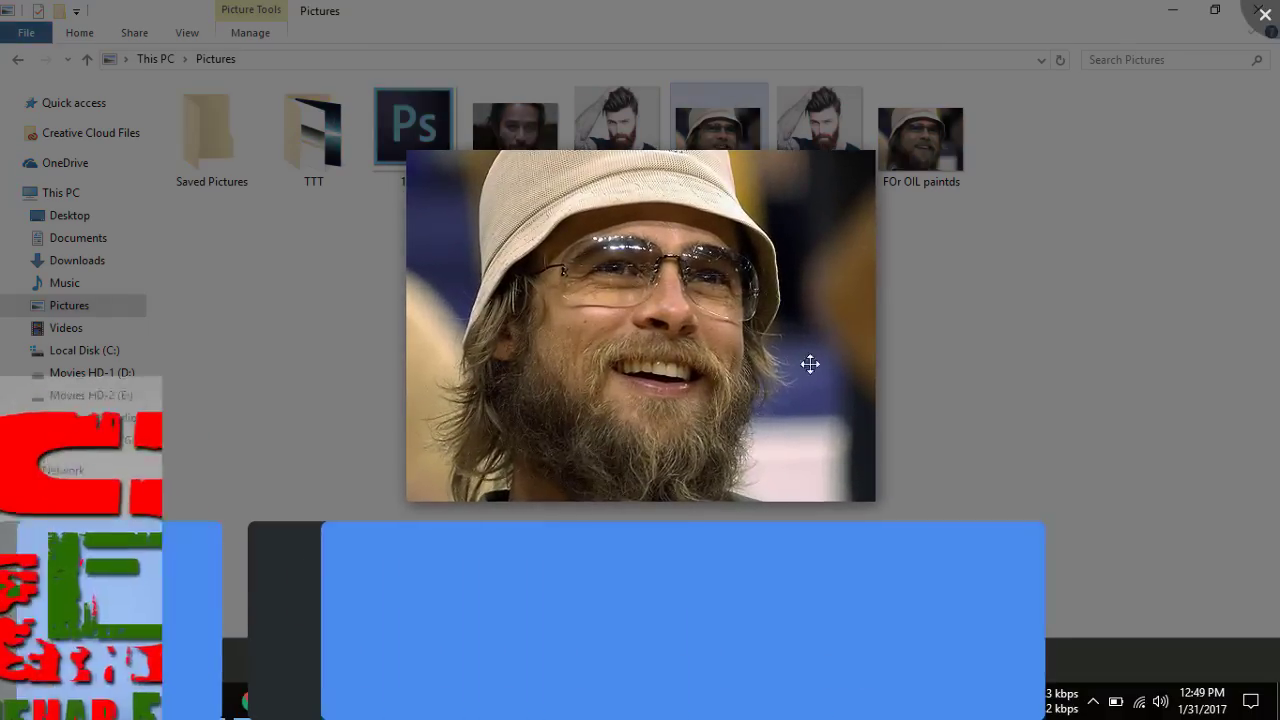
Preview the oil-paint results FOr OIL paintds and FOr OIL paint, then reopen FOr OIL (2).
left_click(1250, 22)
double_click(949, 117)
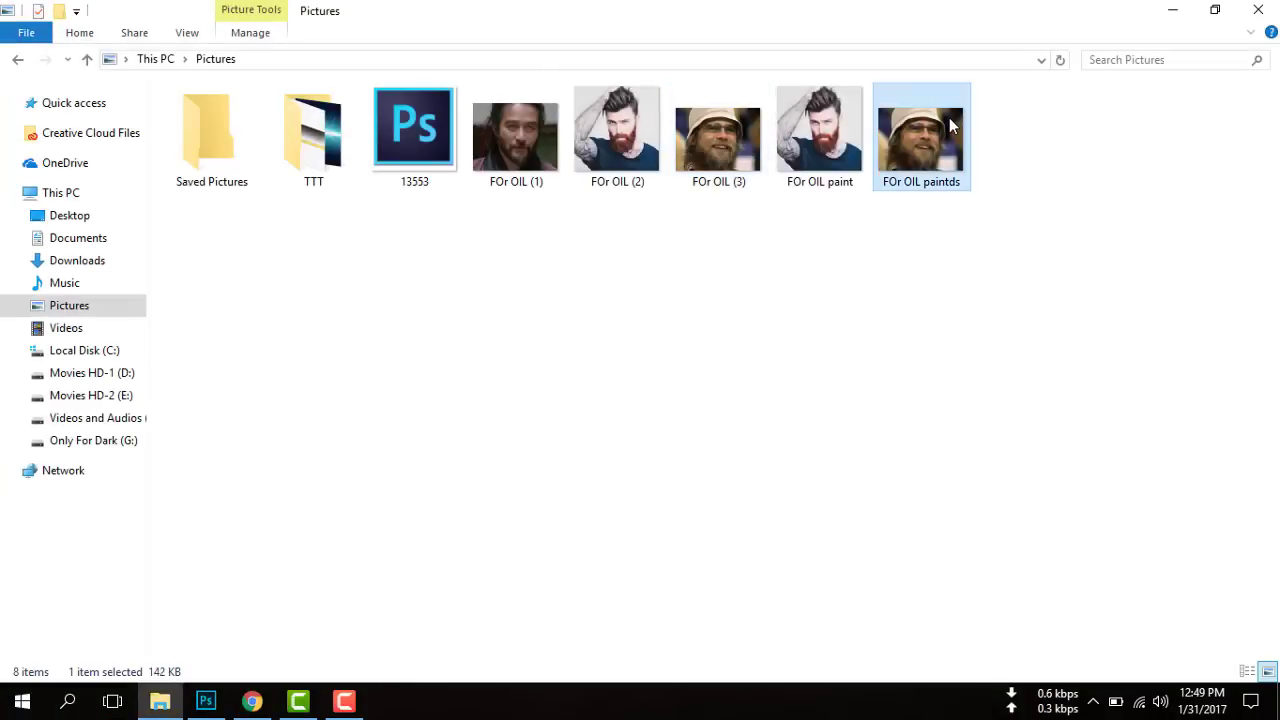
scroll(499, 405, "up", 2)
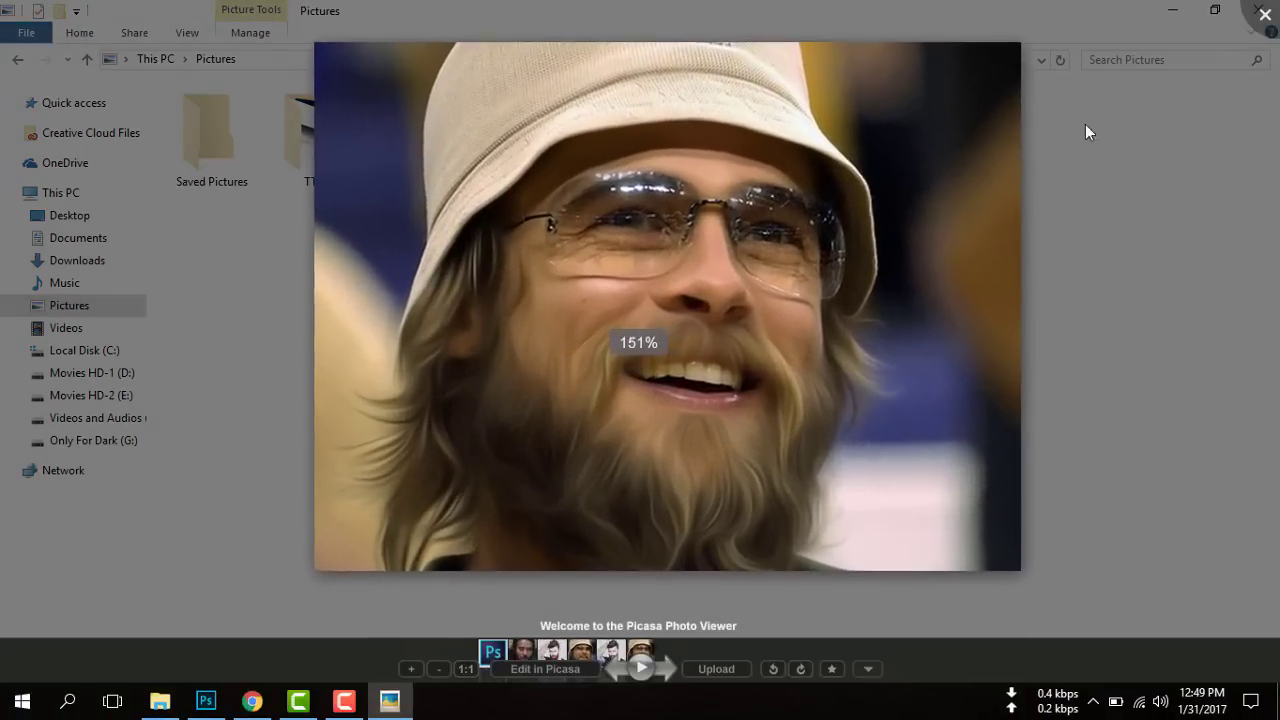
scroll(1257, 22, "down", 3)
left_click(1257, 22)
double_click(805, 138)
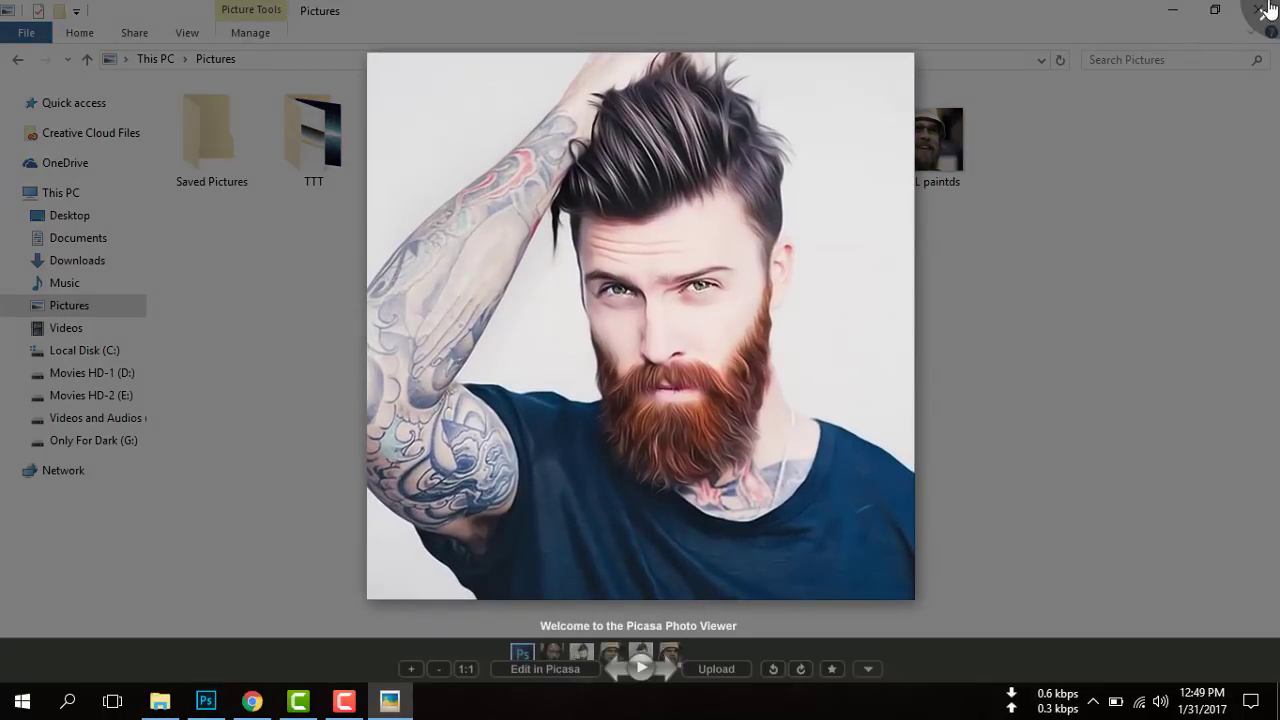
left_click(1261, 14)
double_click(655, 170)
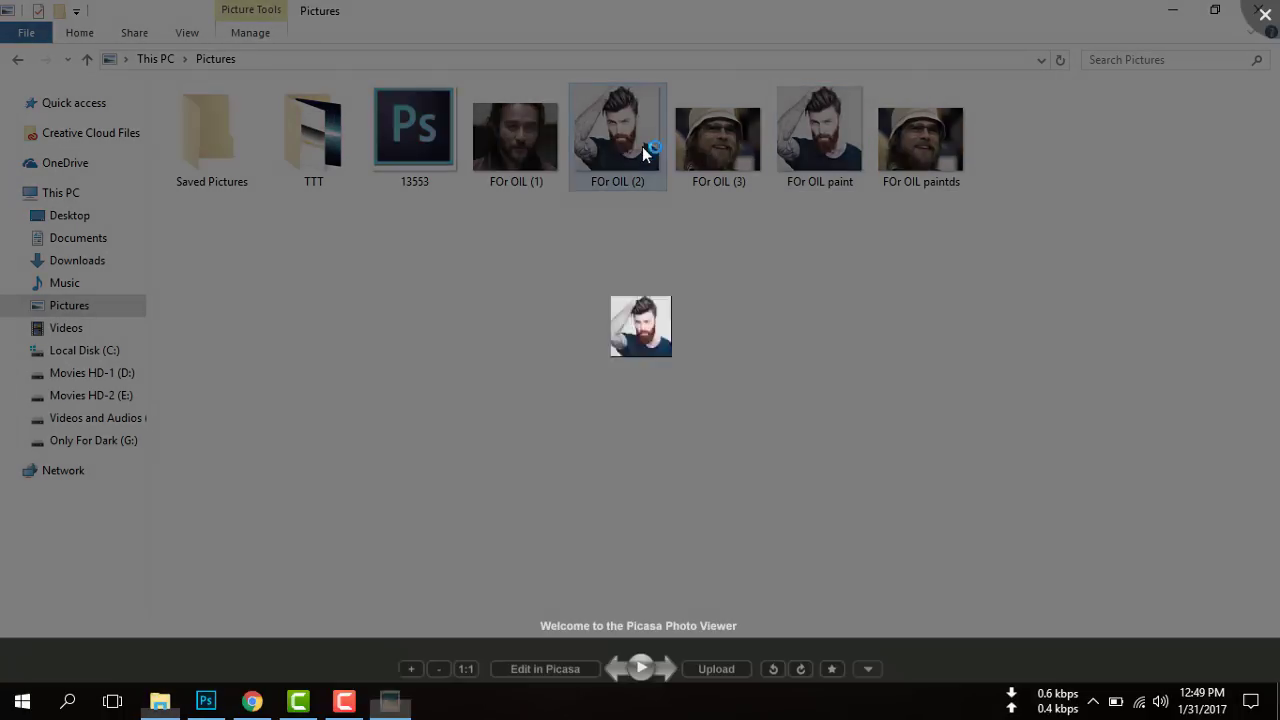
View the FOr OIL paint portrait of the tattooed bearded man, then close the viewer.
left_click(1264, 14)
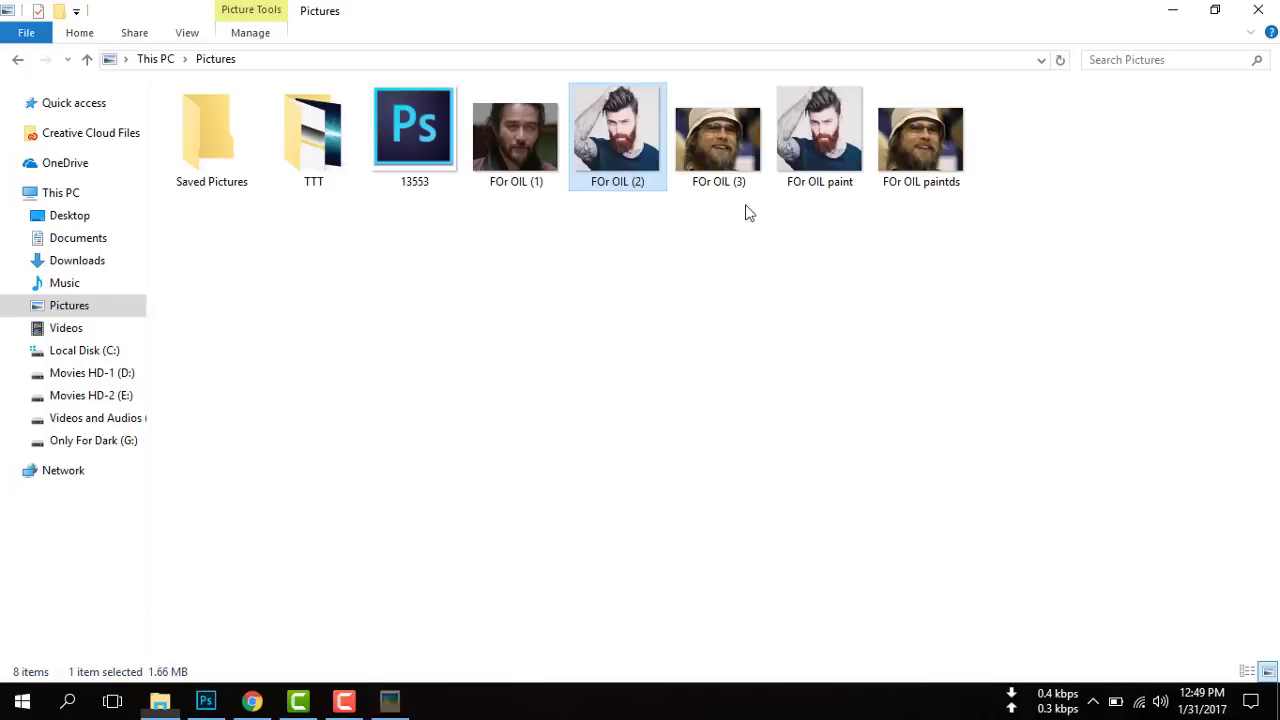
left_click(803, 135)
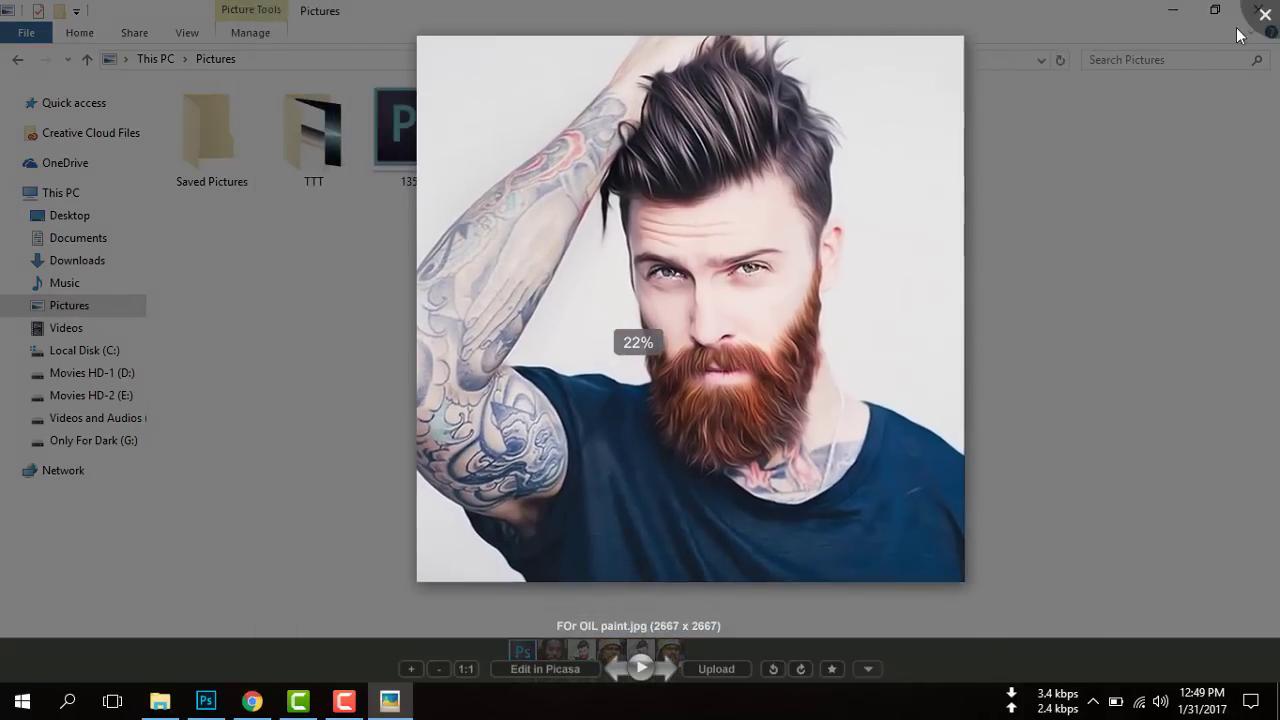
left_click(1262, 14)
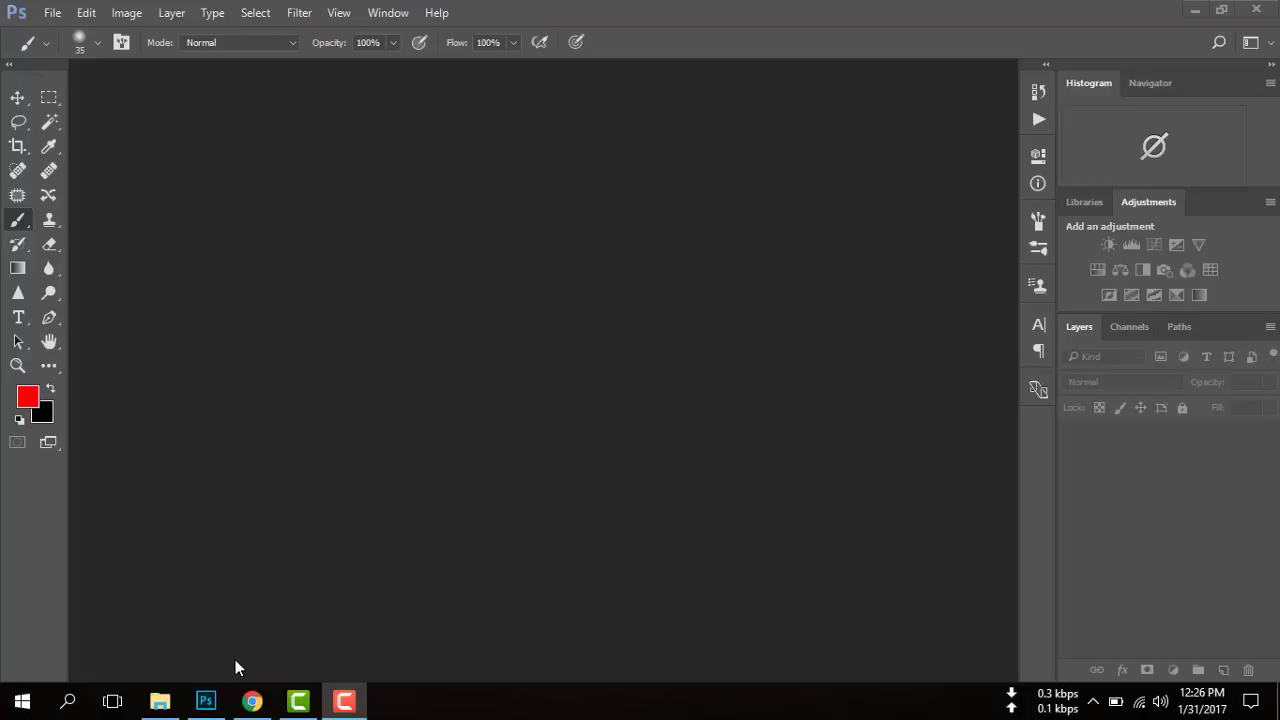
Load FOr OIL (3) into Photoshop and create a Background copy layer.
left_click(165, 700)
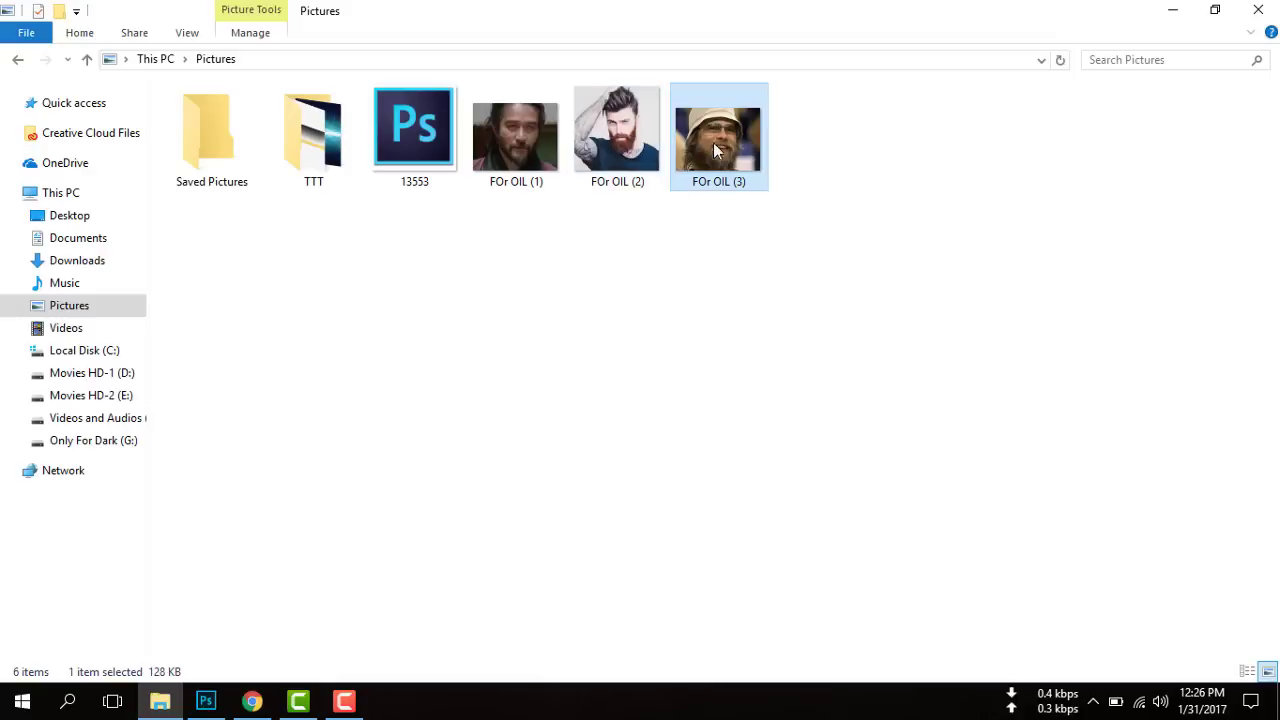
mouse_move(715, 140)
left_mouse_down()
mouse_move(198, 708)
mouse_move(291, 493)
left_mouse_up()
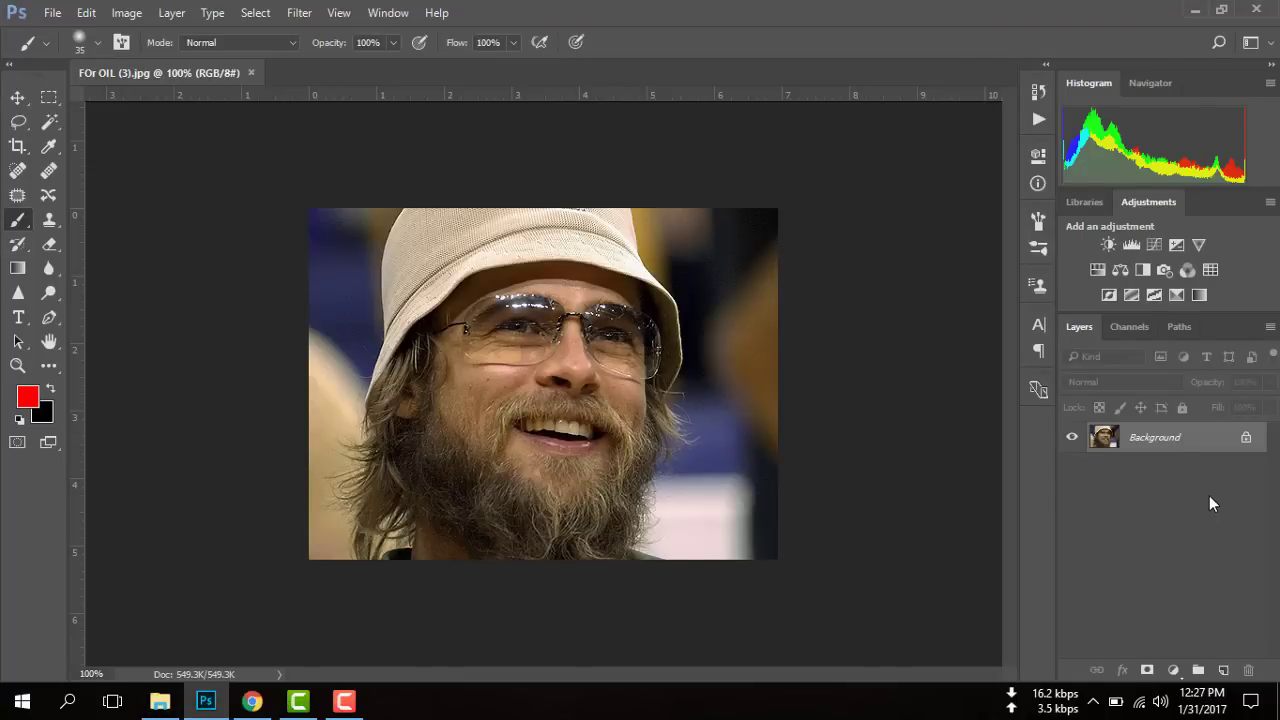
left_click_drag(1160, 445, 1222, 670)
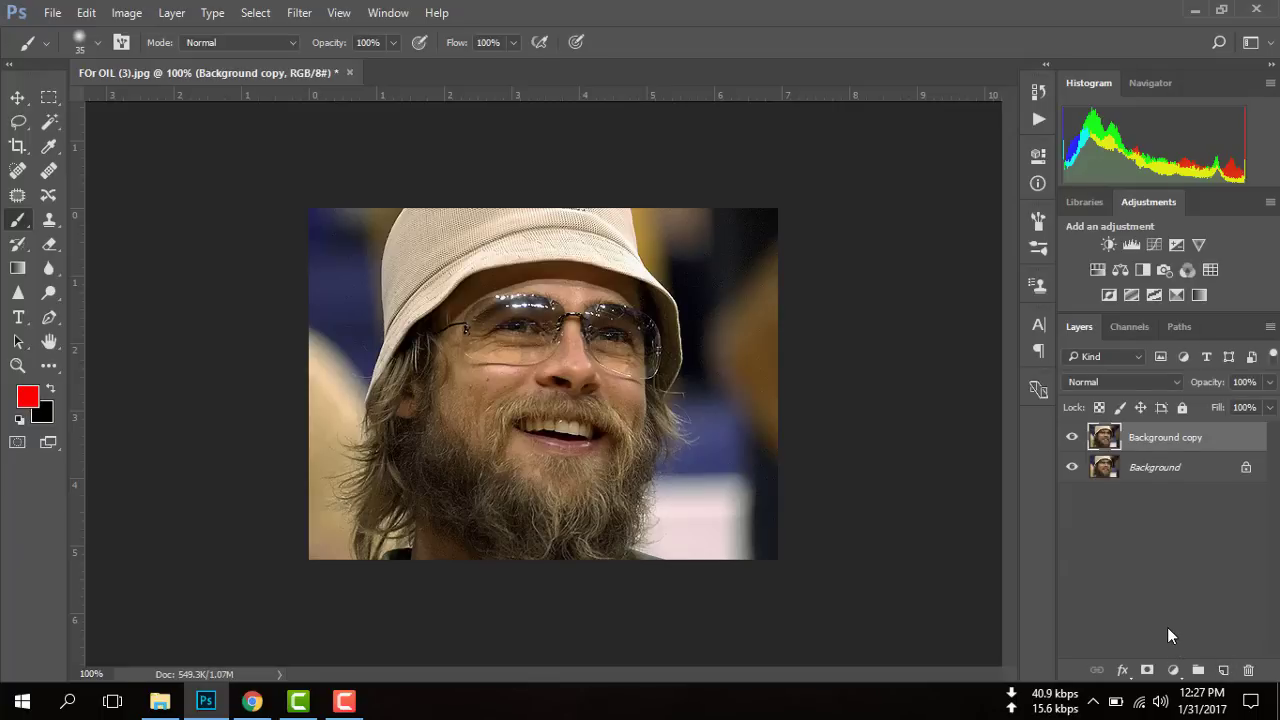
Apply a Camera Raw Filter with Contrast +19 and Clarity +7 to Background copy.
left_click(297, 14)
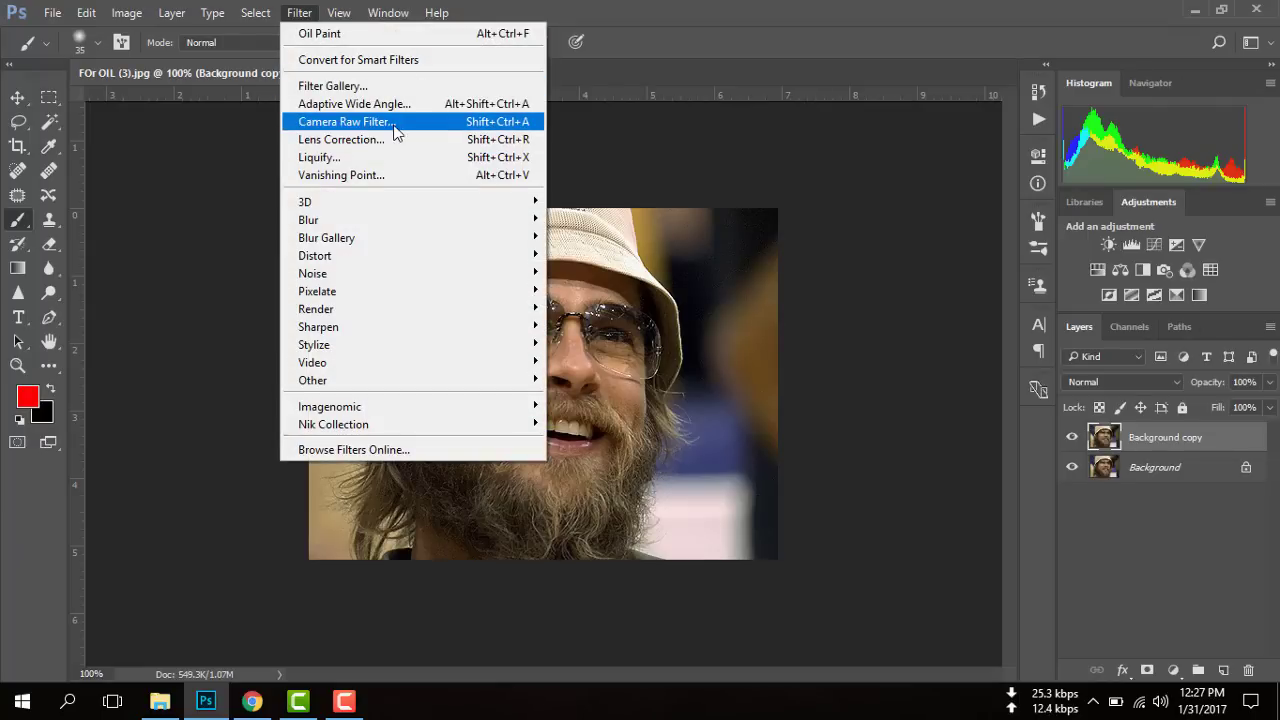
left_click(346, 125)
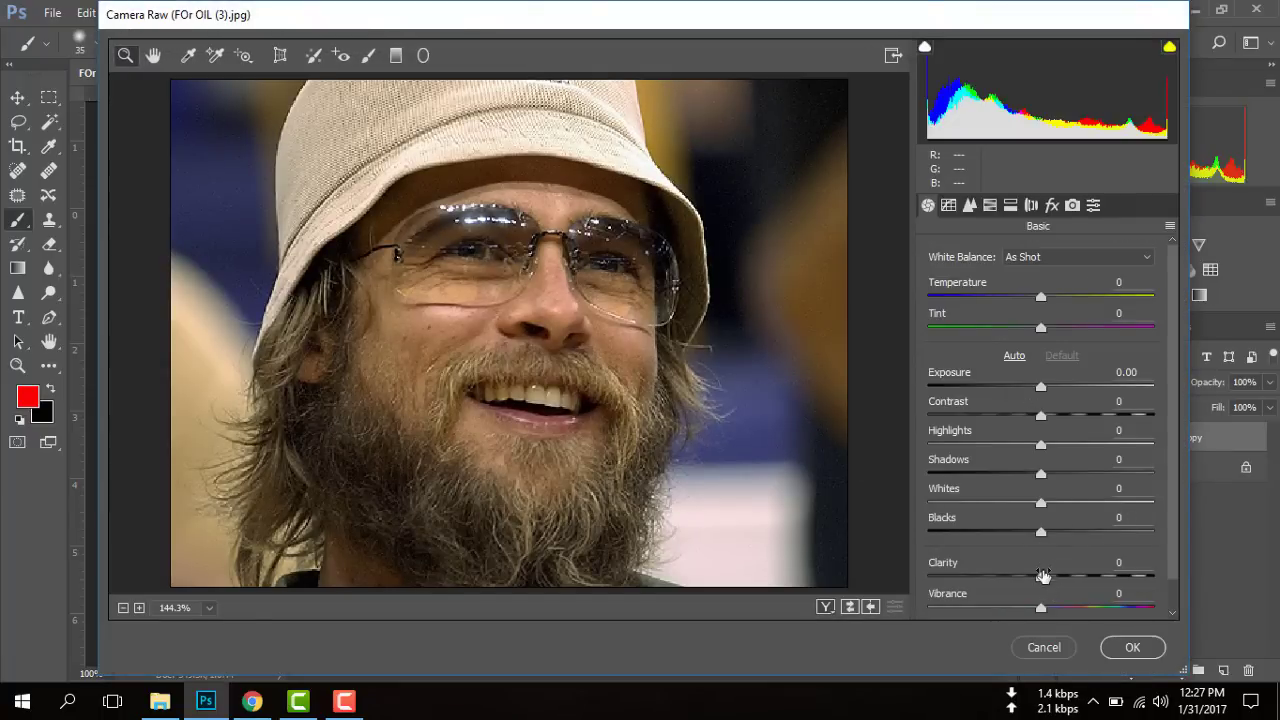
left_click_drag(1041, 418, 1063, 418)
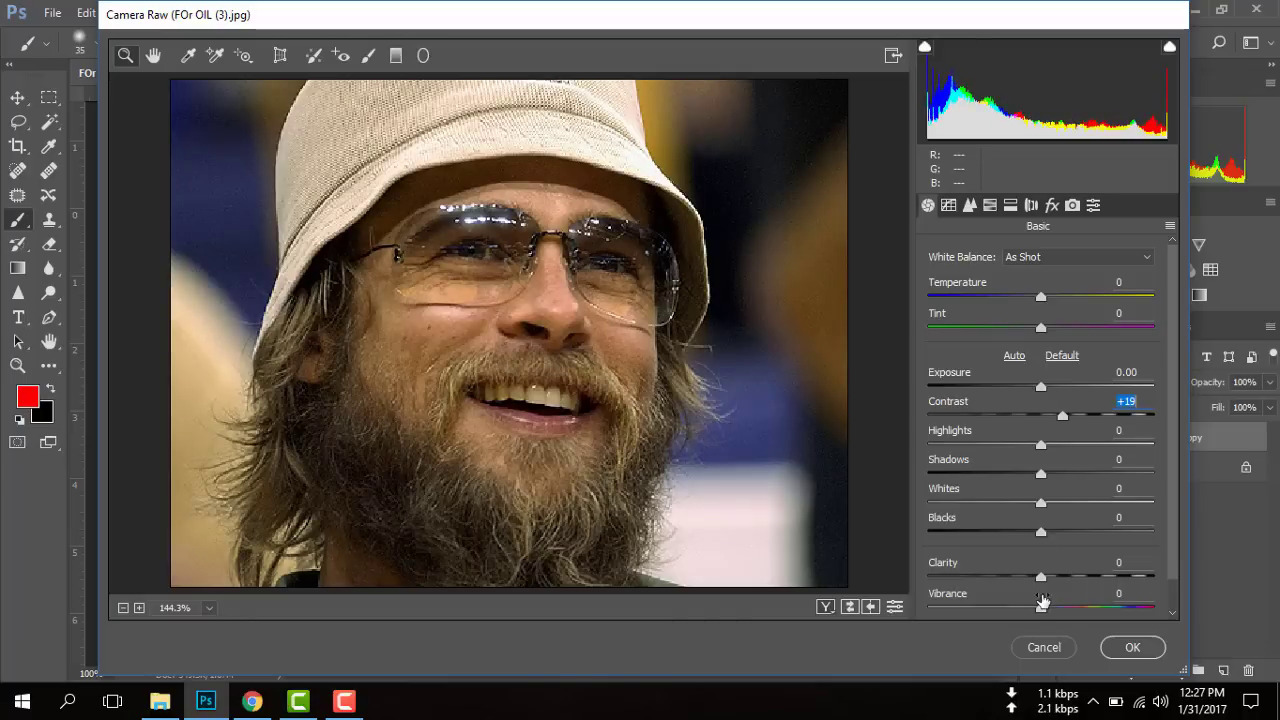
left_click_drag(1041, 580, 1049, 582)
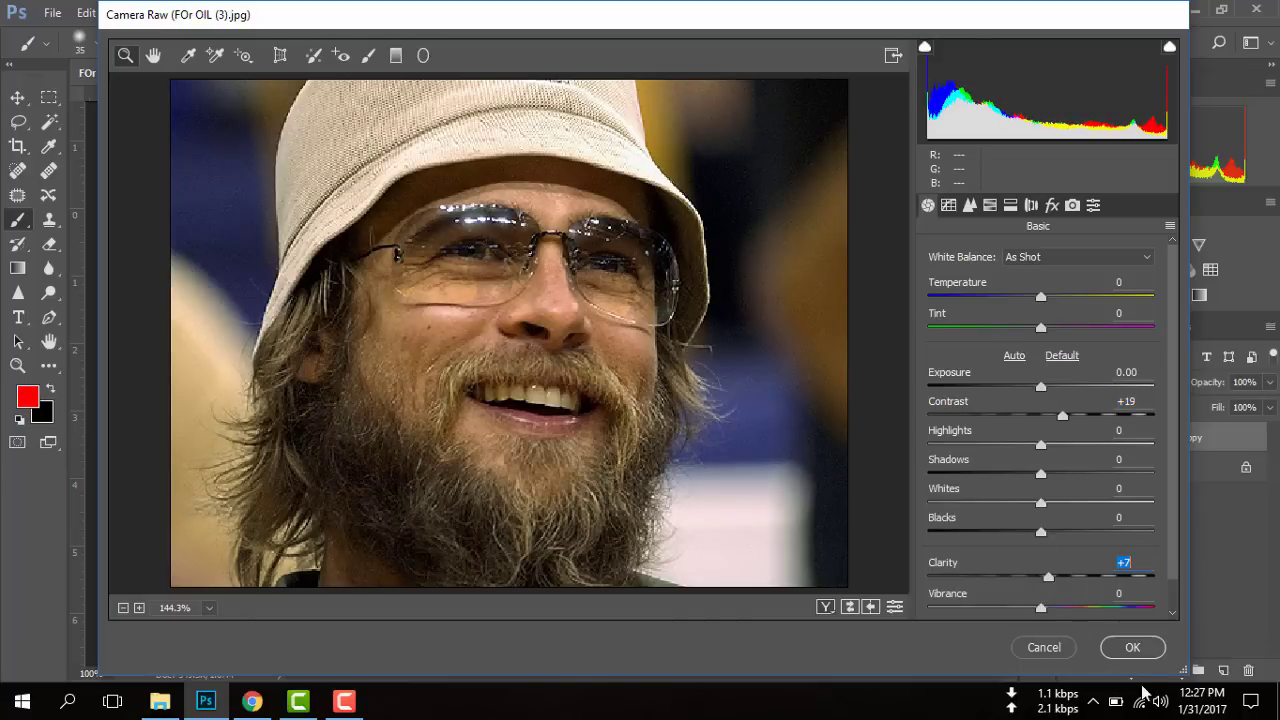
left_click(1128, 647)
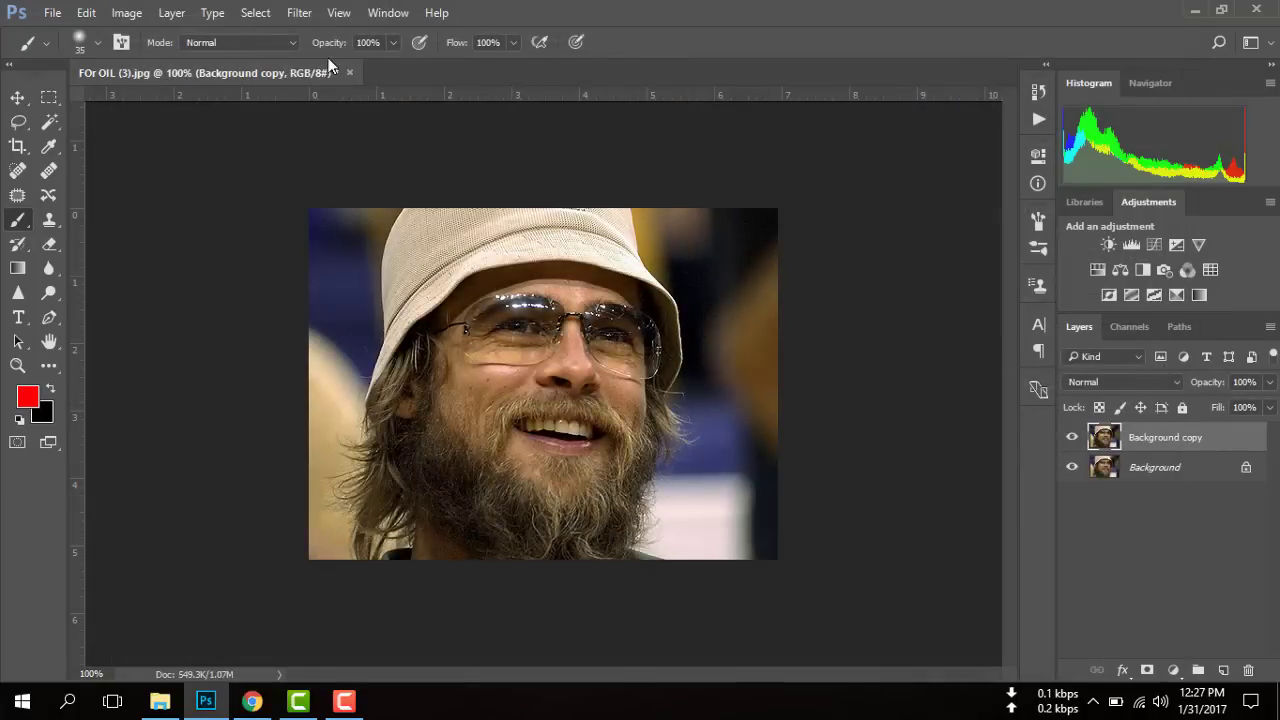
Set Oil Paint to Stylization 5.6, Cleanliness 3, Scale 1.2 and Bristle Detail 0.
left_click(299, 13)
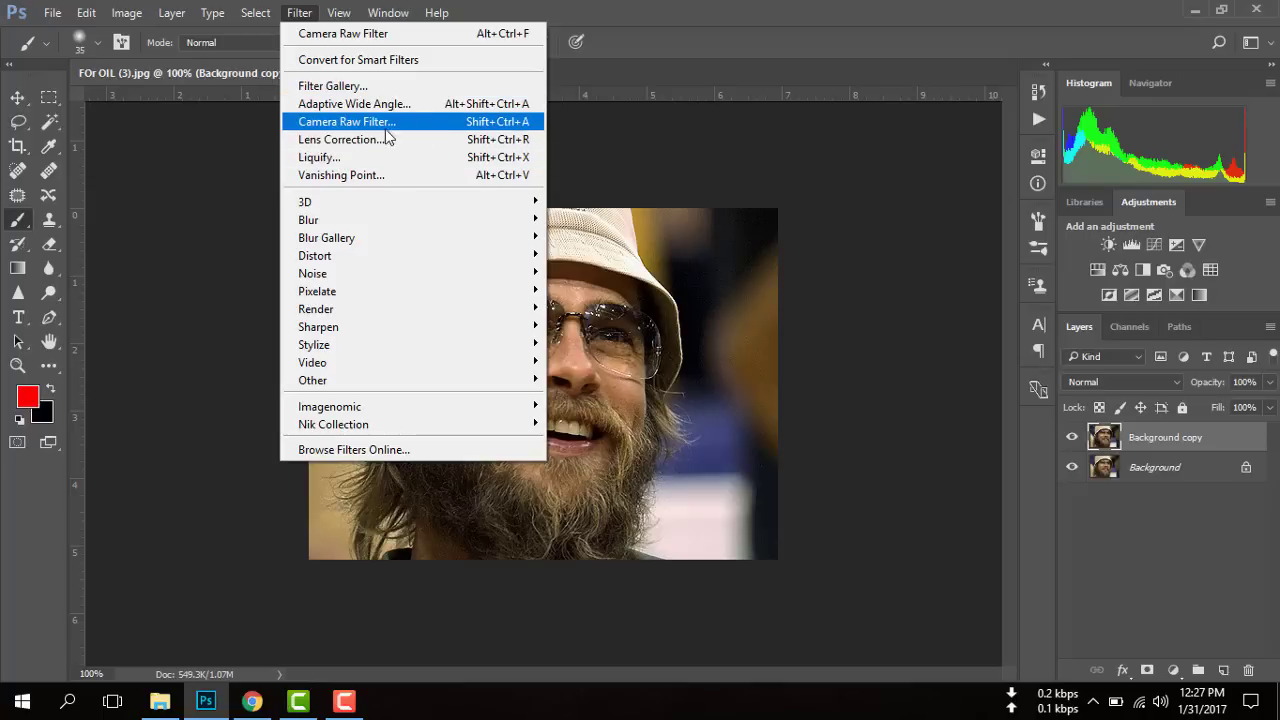
mouse_move(314, 344)
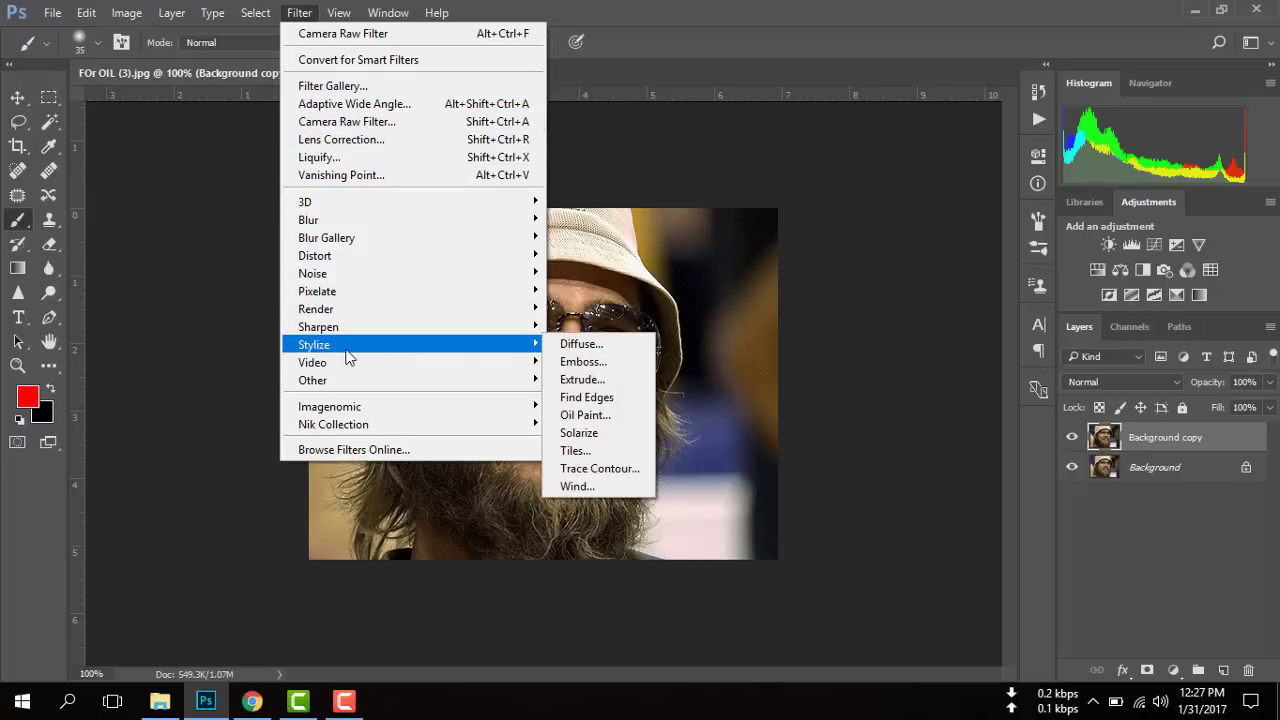
left_click(578, 415)
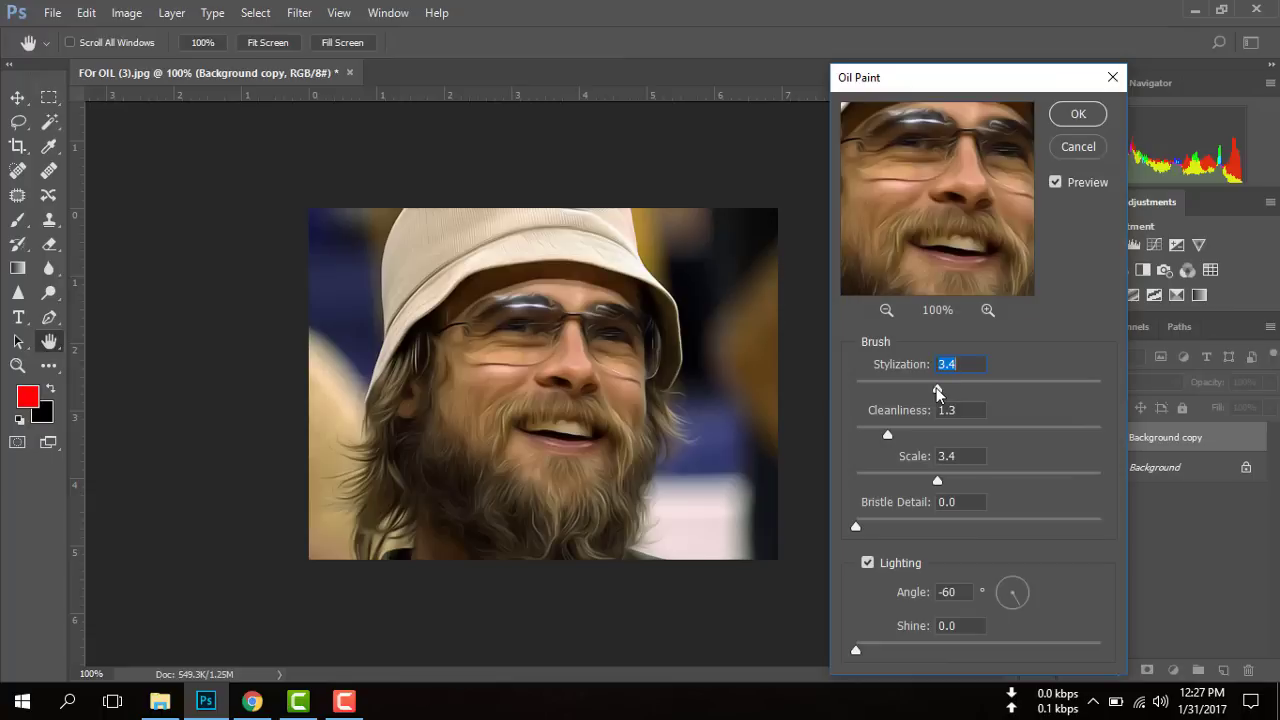
left_click_drag(880, 394, 986, 384)
left_click_drag(897, 438, 924, 438)
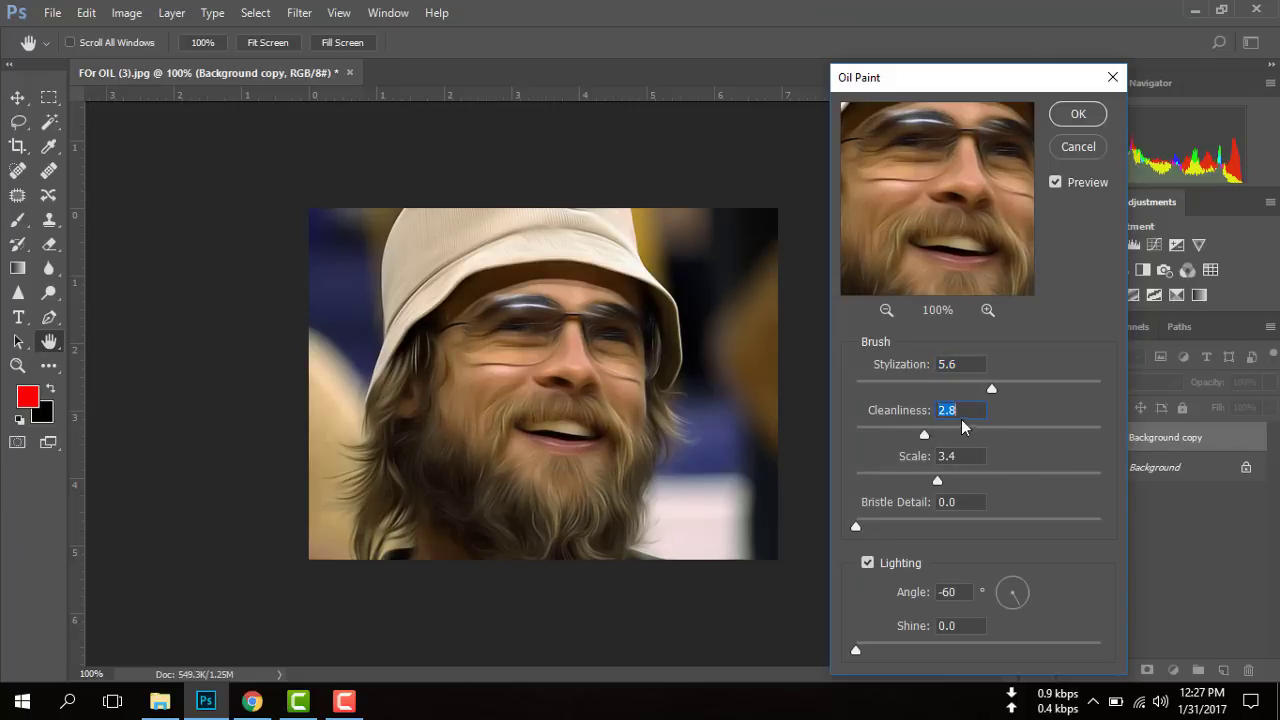
type("3")
left_click_drag(938, 482, 885, 484)
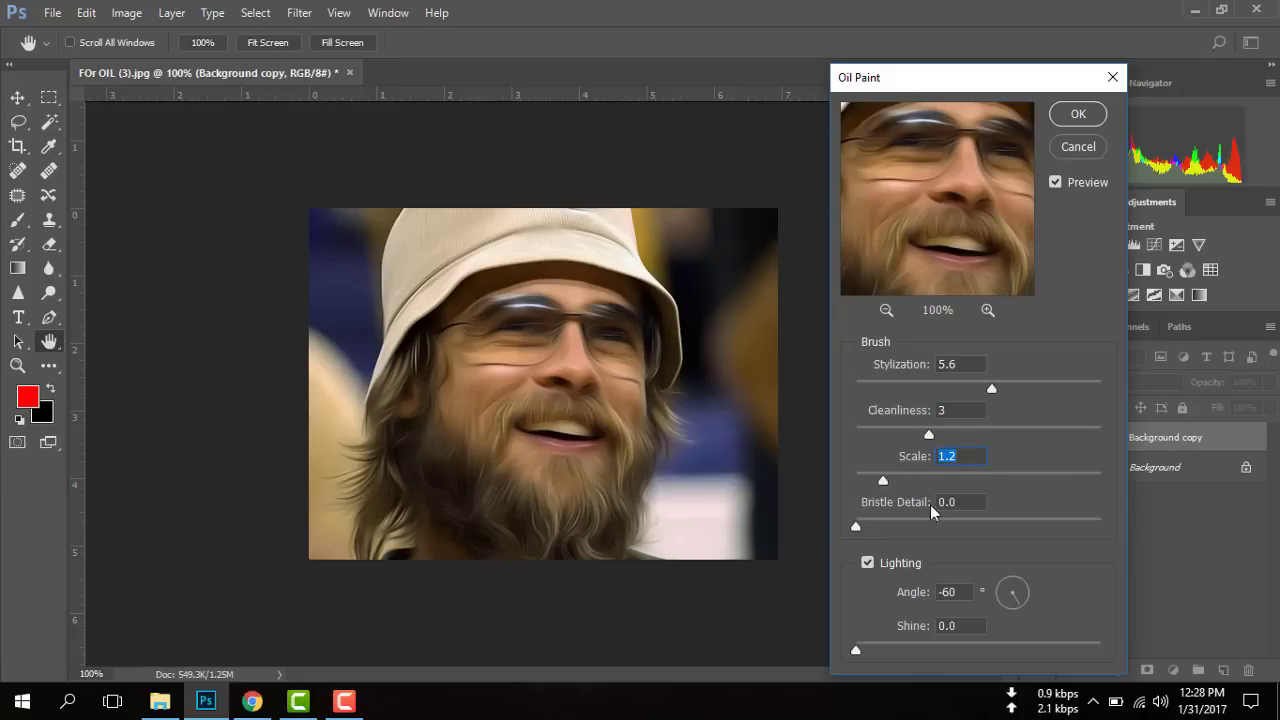
mouse_move(868, 528)
left_mouse_down()
mouse_move(914, 531)
mouse_move(857, 530)
left_mouse_up()
Apply the Oil Paint filter, compare with the original, and add a white mask to Background copy.
left_click(1075, 116)
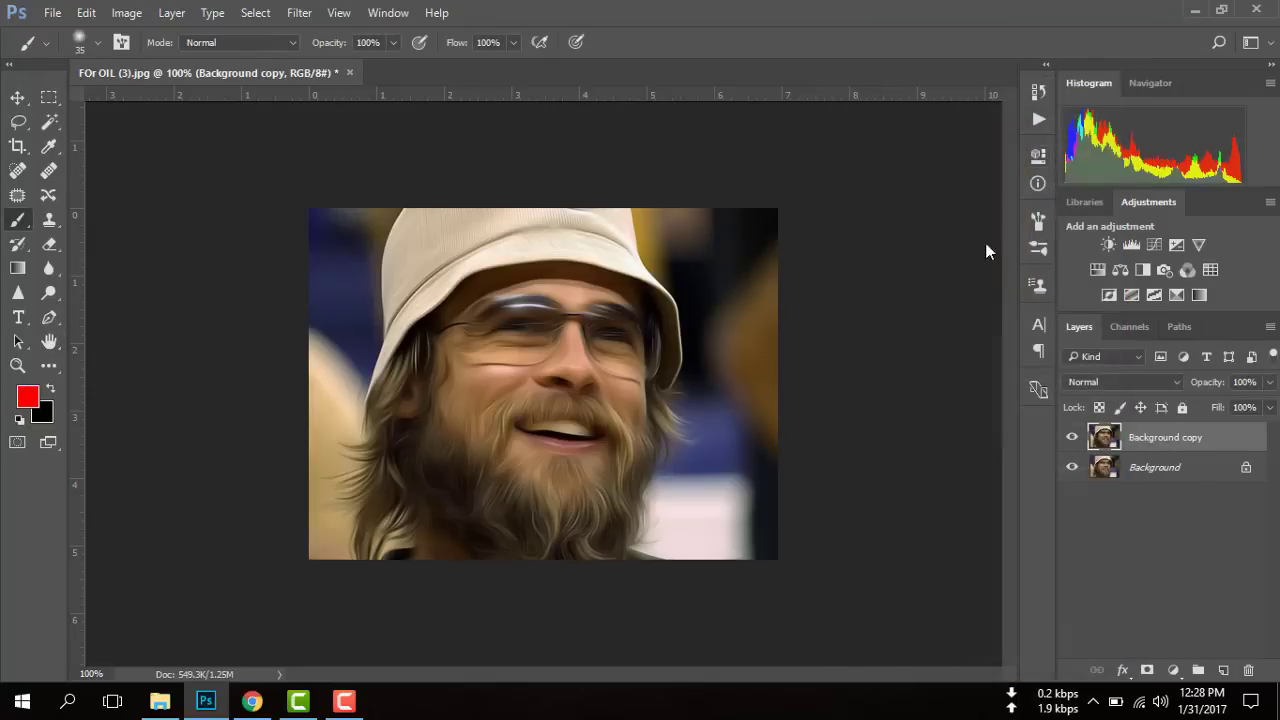
left_click(1072, 437)
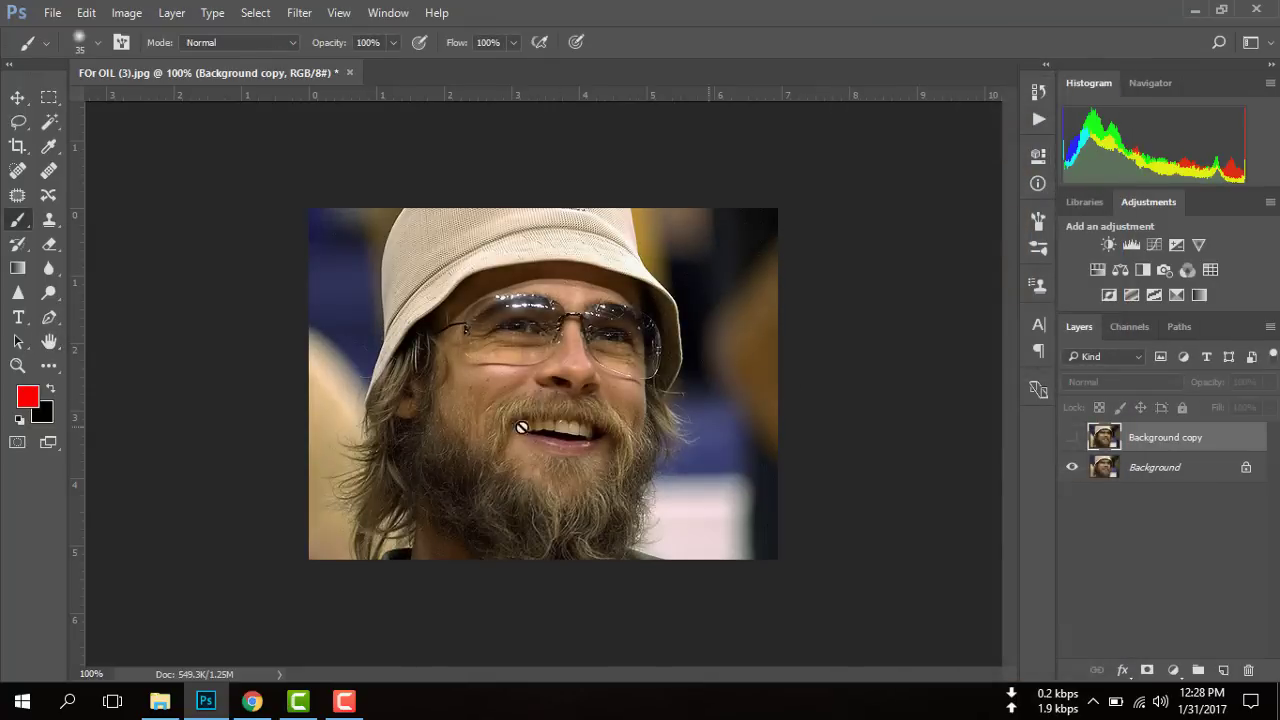
left_click(1072, 438)
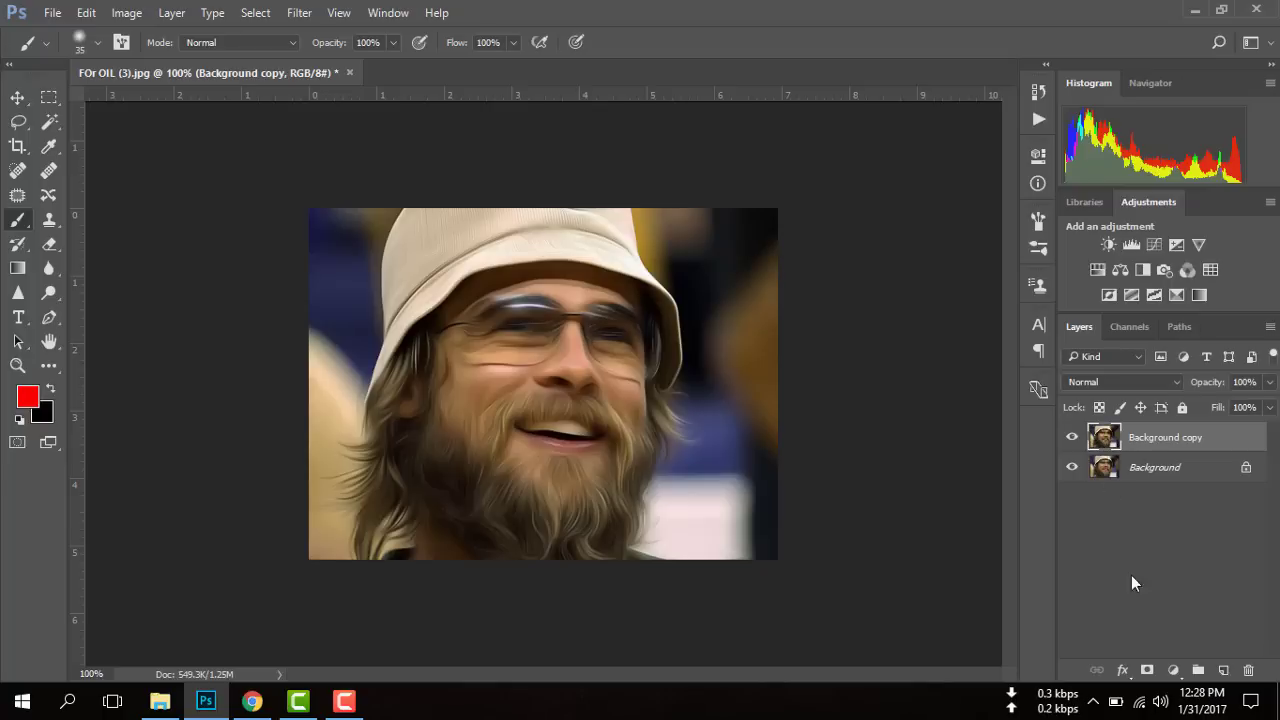
left_click(1148, 669)
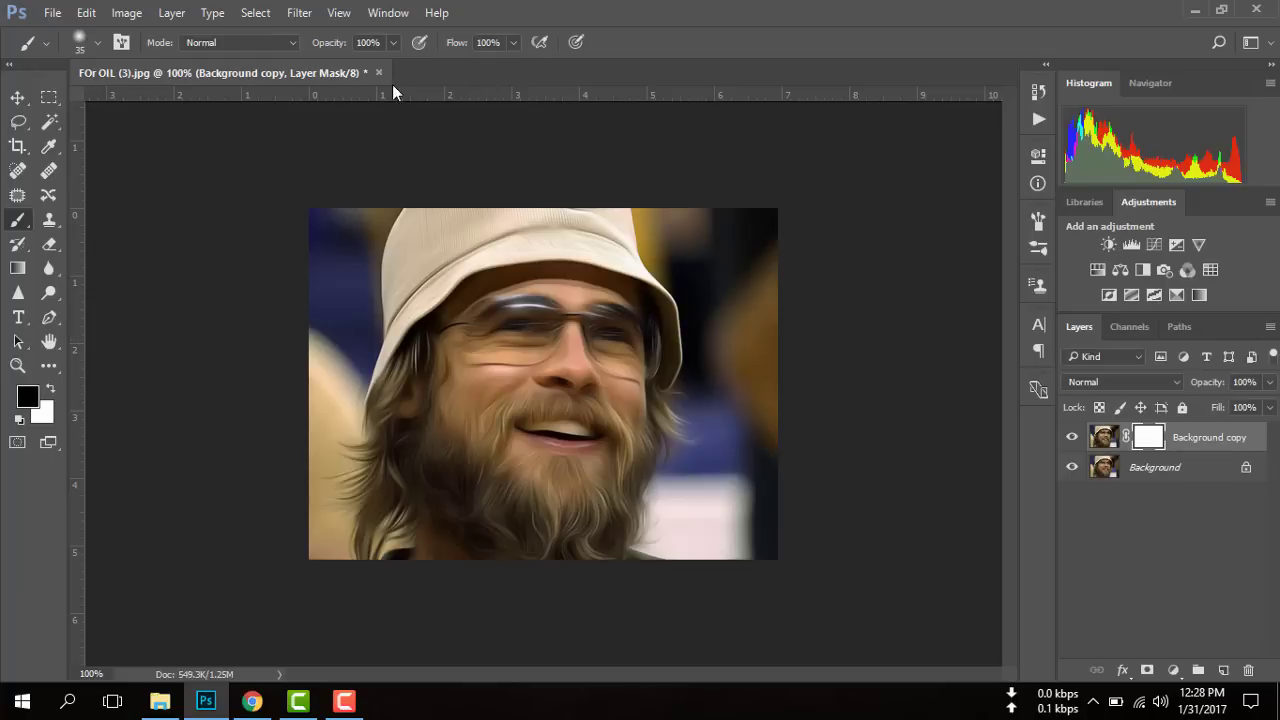
Paint black at 100% opacity on the mask to restore the glasses' lenses, rims and arms.
left_click(393, 43)
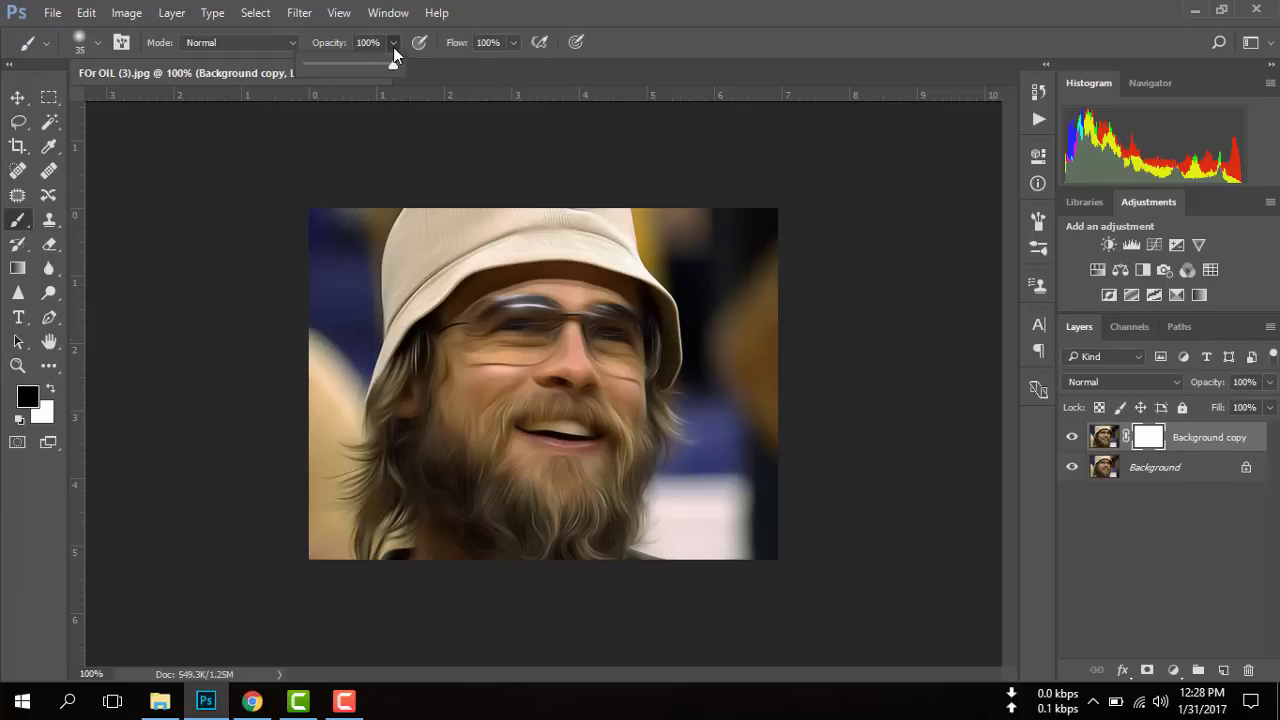
left_click(488, 332)
mouse_move(488, 332)
left_mouse_down()
mouse_move(550, 318)
mouse_move(493, 351)
mouse_move(471, 328)
mouse_move(488, 313)
mouse_move(538, 306)
mouse_move(546, 323)
left_mouse_up()
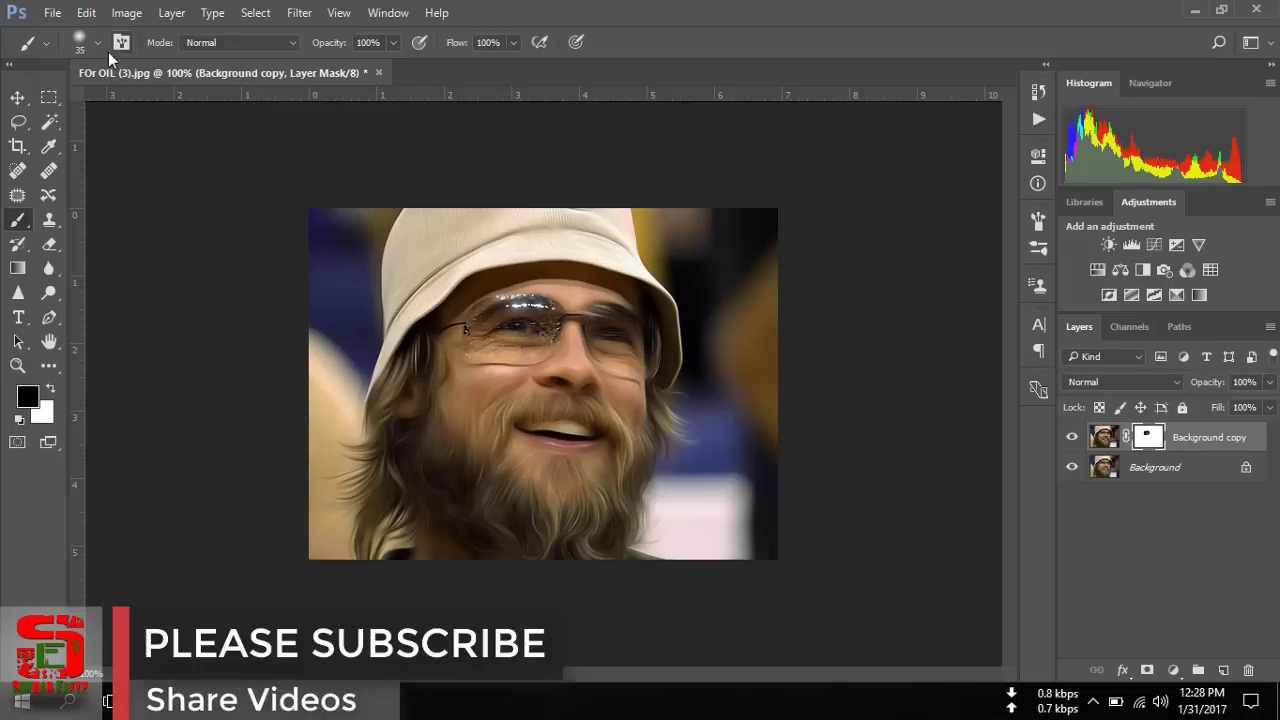
key("bracketleft")
key("bracketleft")
key("bracketleft")
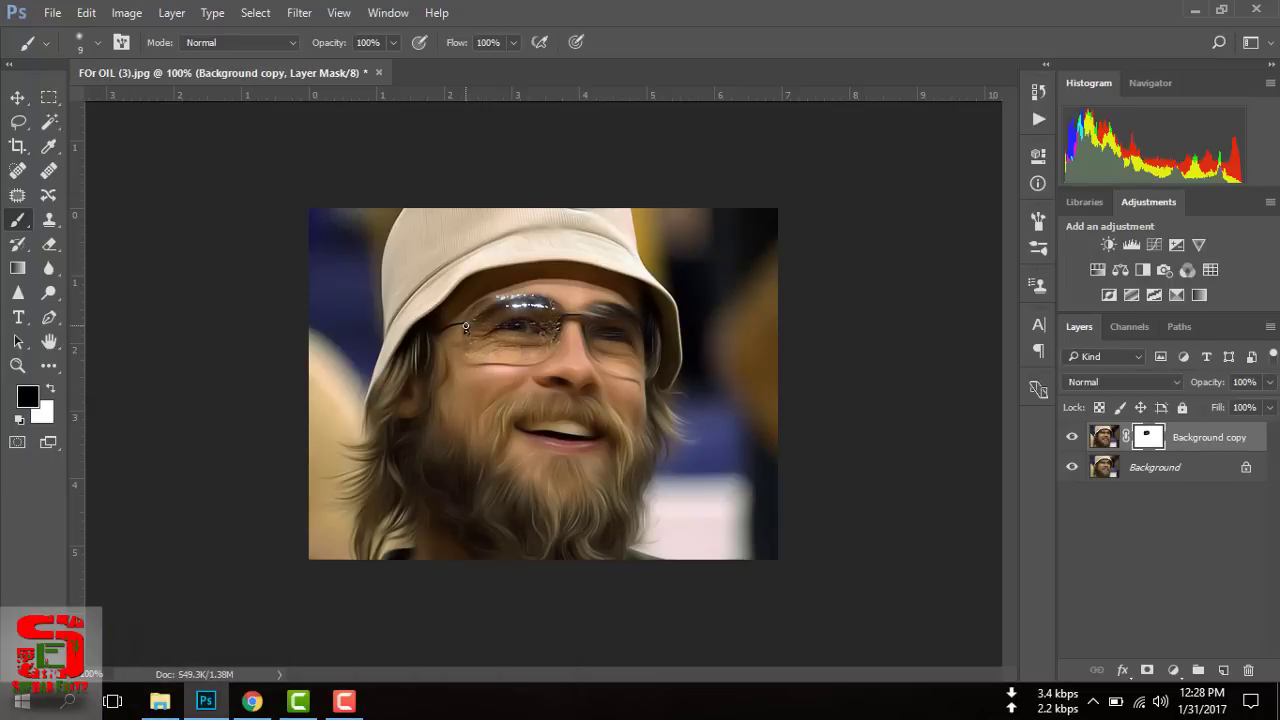
left_click_drag(457, 325, 437, 329)
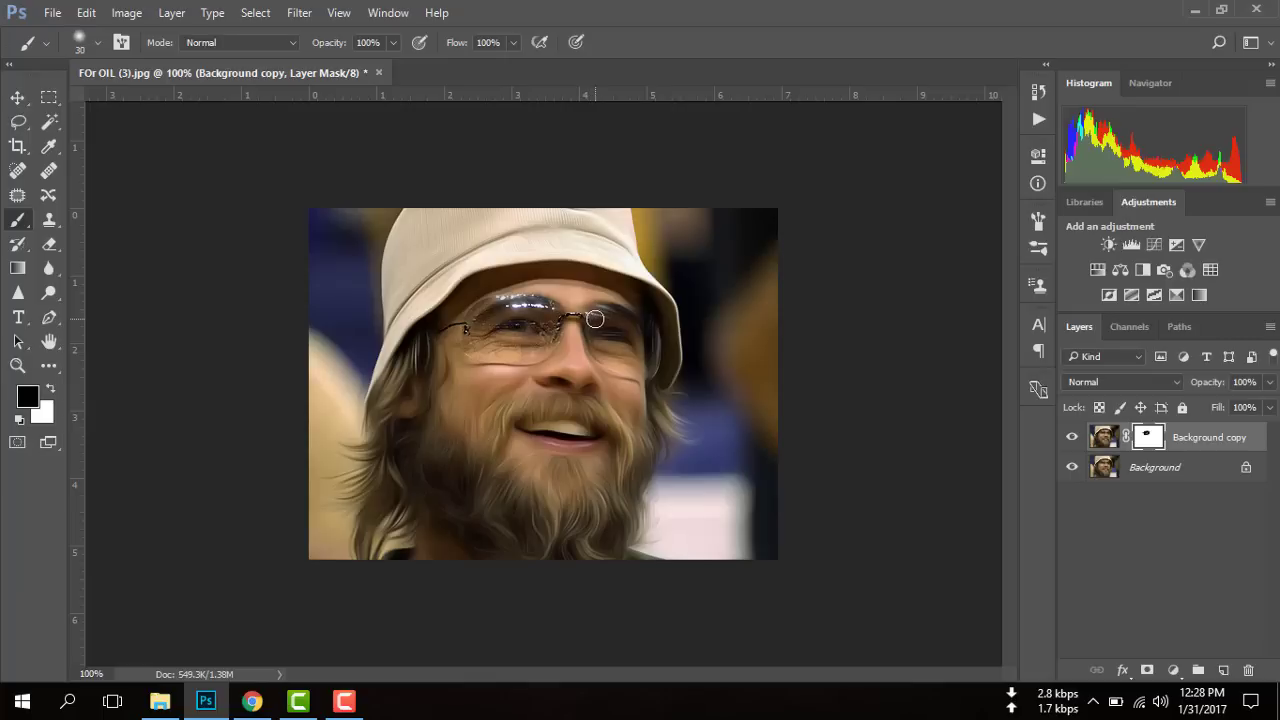
key("bracketright")
left_click_drag(619, 317, 646, 366)
key("bracketleft")
left_click_drag(600, 348, 605, 348)
key("bracketleft")
key("bracketleft")
key("bracketleft")
key("bracketright")
Partly restore the teeth and mouth detail on the mask at 73% brush opacity.
left_click(394, 43)
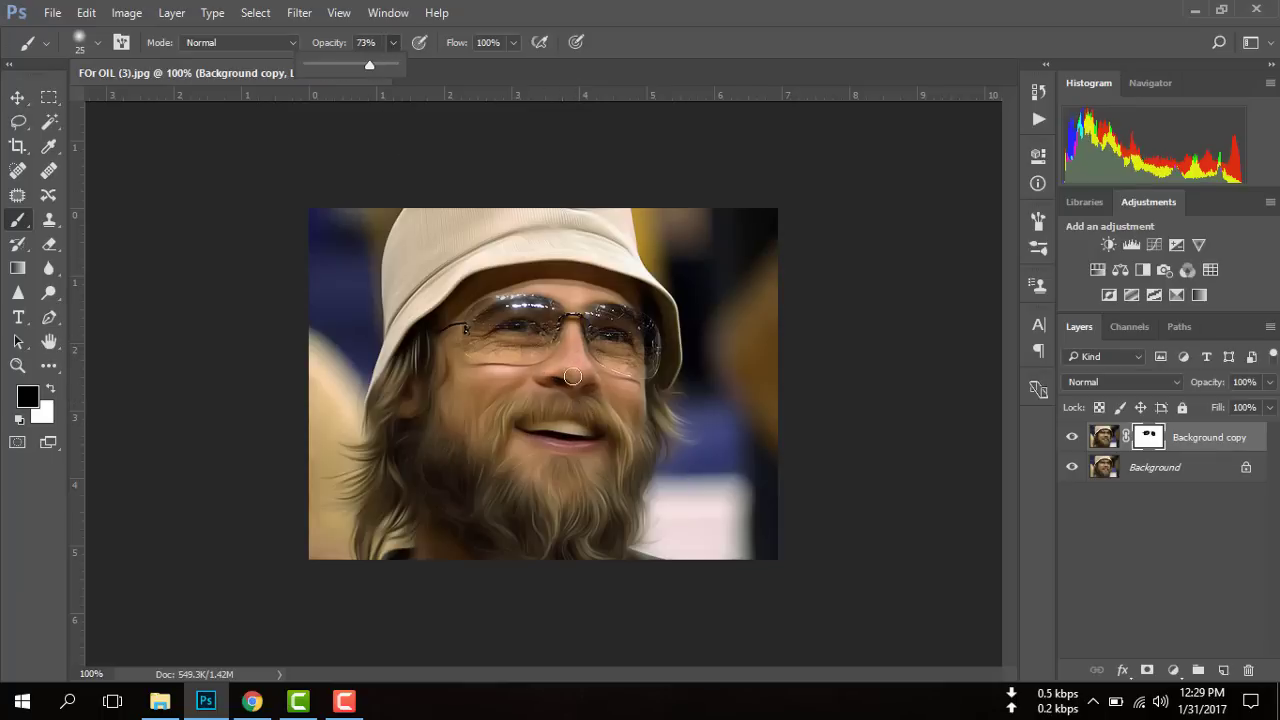
left_click(560, 376)
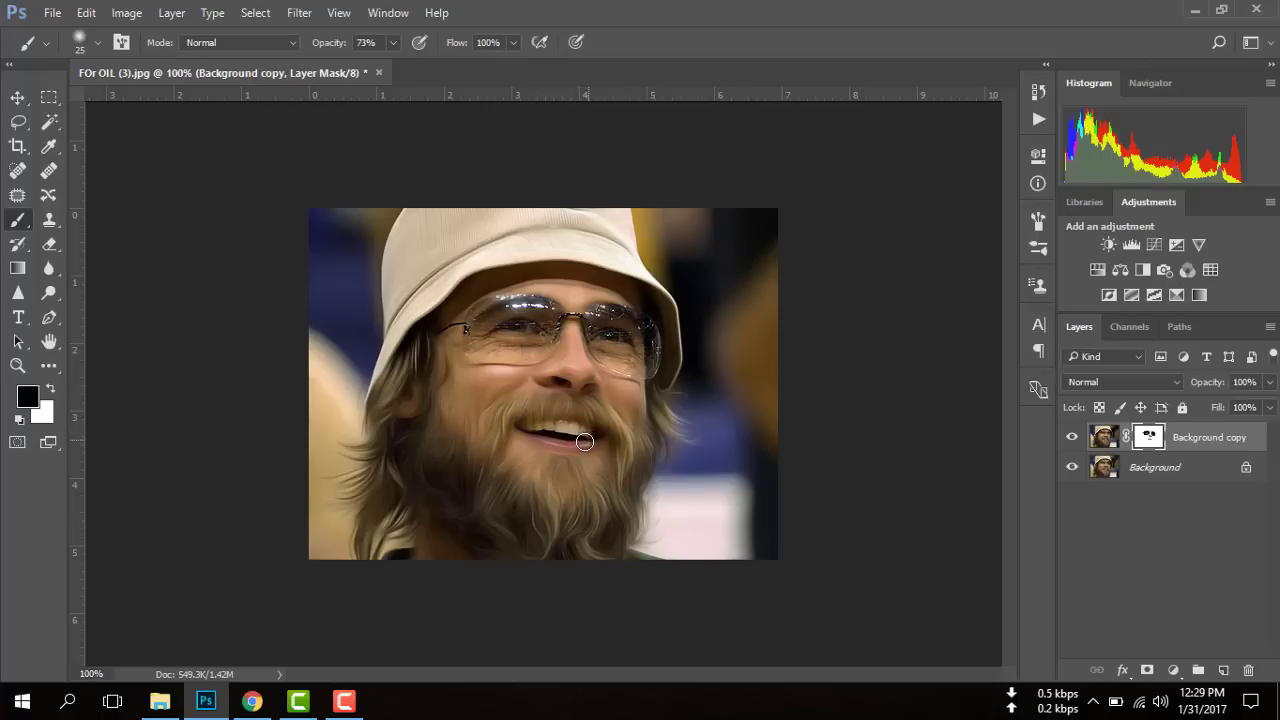
mouse_move(566, 441)
left_mouse_down()
mouse_move(533, 436)
mouse_move(572, 438)
left_mouse_up()
Partly restore the hat's original texture with a larger brush at 49–68% opacity.
left_click(393, 43)
left_click(472, 379)
key("bracketright")
left_click(393, 42)
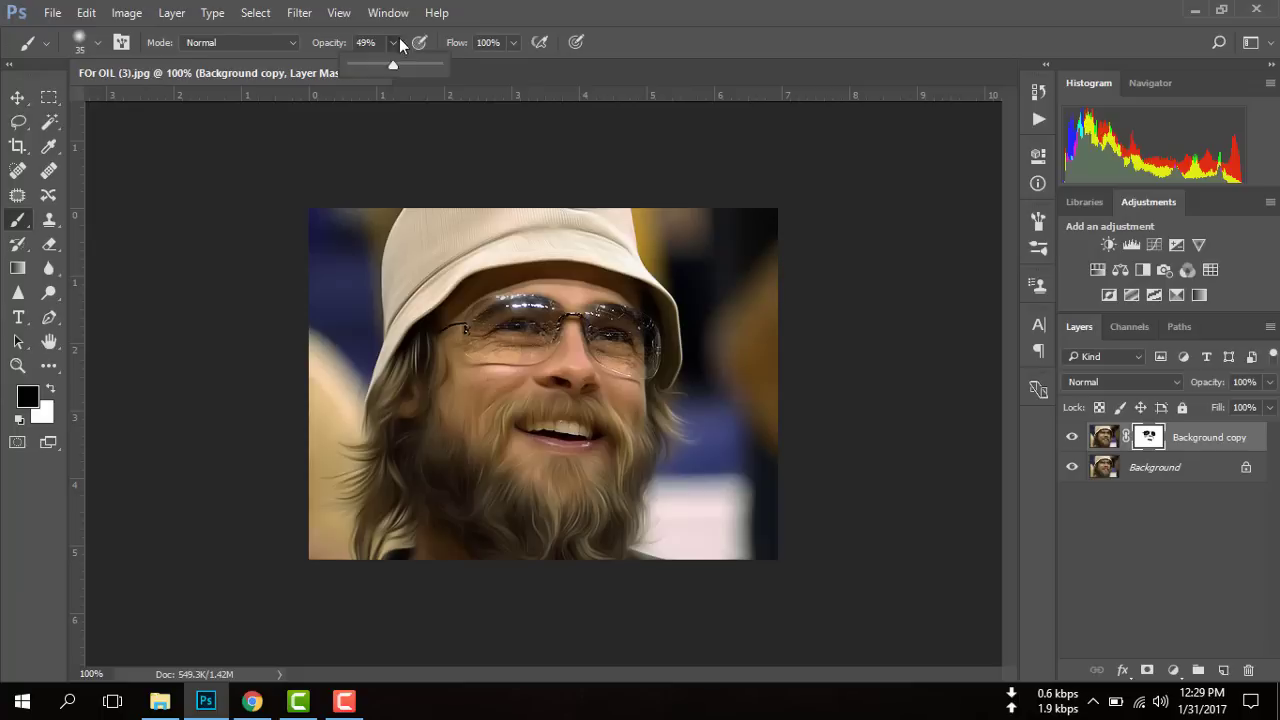
left_click_drag(392, 62, 414, 62)
key("bracketright")
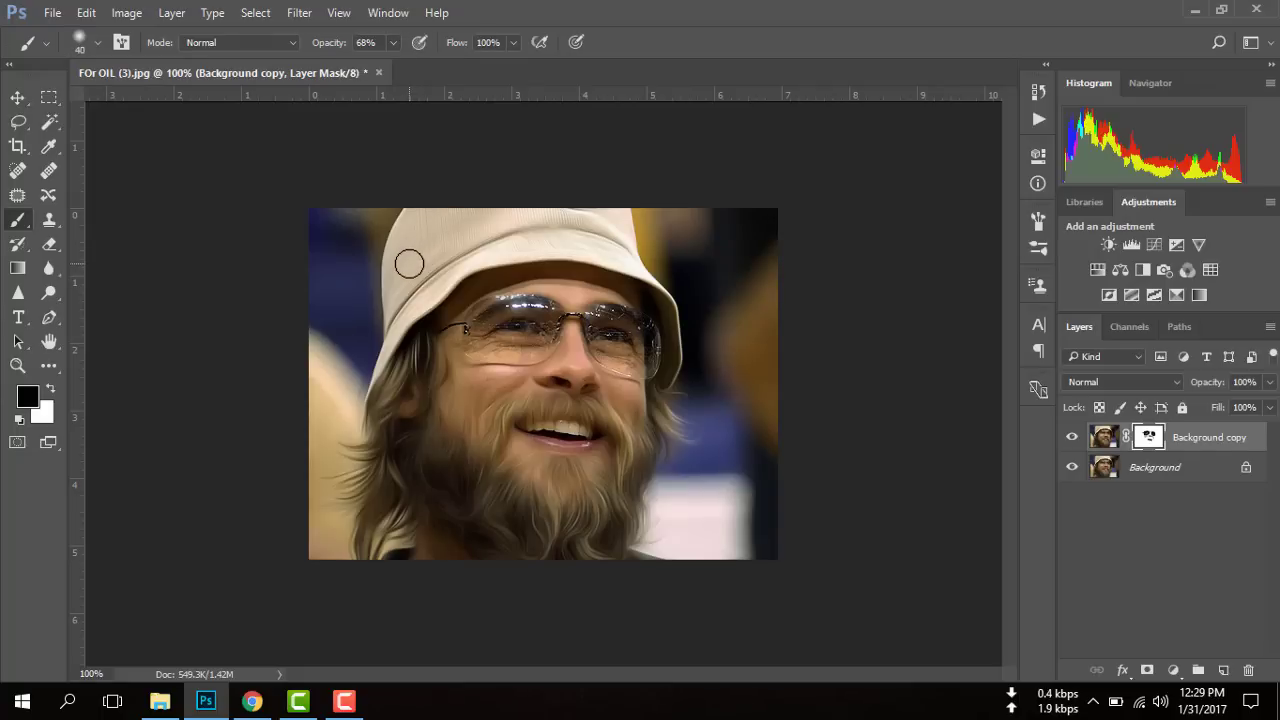
key("bracketright")
mouse_move(457, 220)
left_mouse_down()
mouse_move(520, 248)
mouse_move(368, 362)
mouse_move(399, 249)
mouse_move(461, 217)
mouse_move(612, 226)
mouse_move(664, 283)
mouse_move(689, 363)
mouse_move(691, 255)
mouse_move(663, 220)
mouse_move(720, 271)
mouse_move(754, 369)
mouse_move(757, 318)
left_mouse_up()
key("bracketright")
key("bracketright")
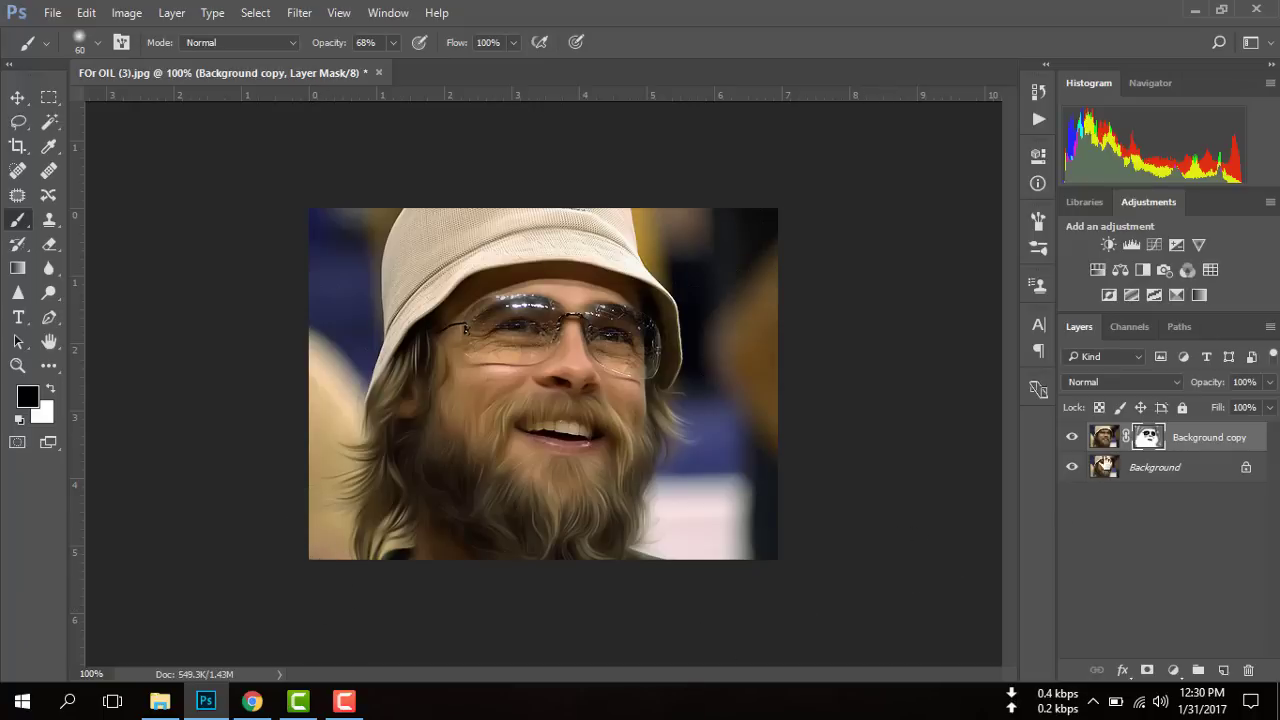
Compare the painted copy with the original, then open FOr OIL (2) in Photoshop.
left_click(1071, 440)
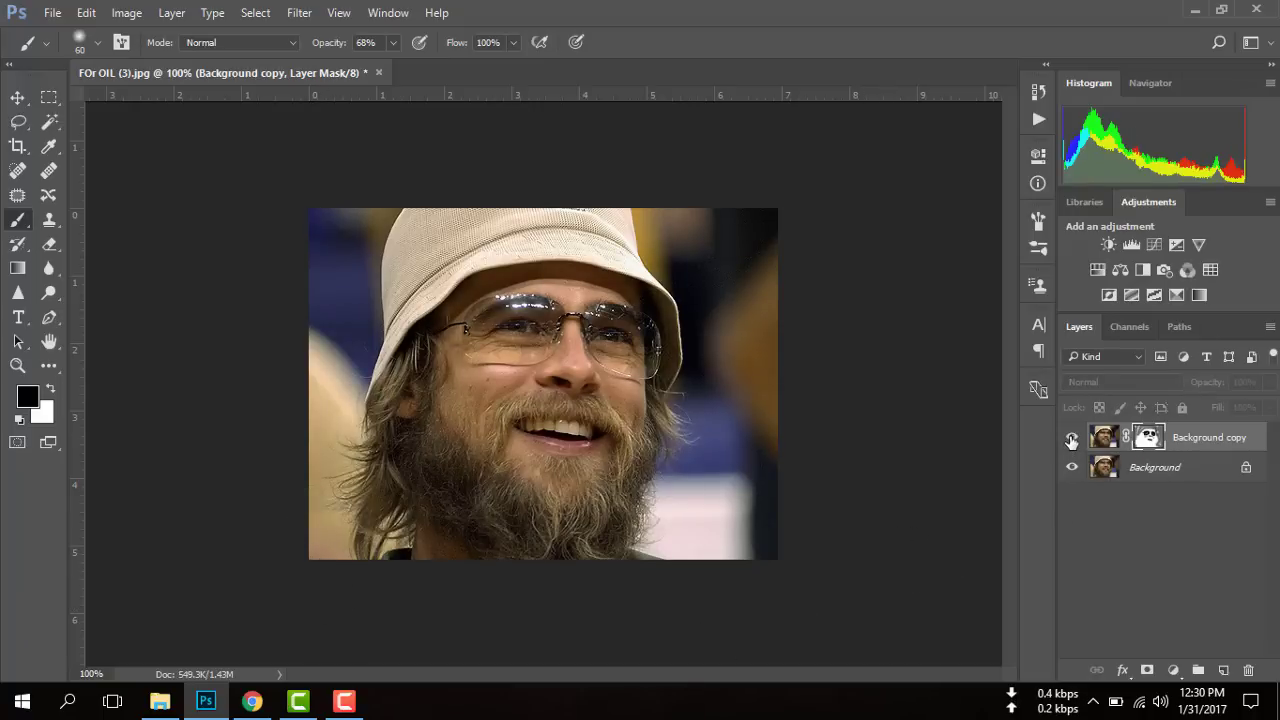
left_click(1071, 440)
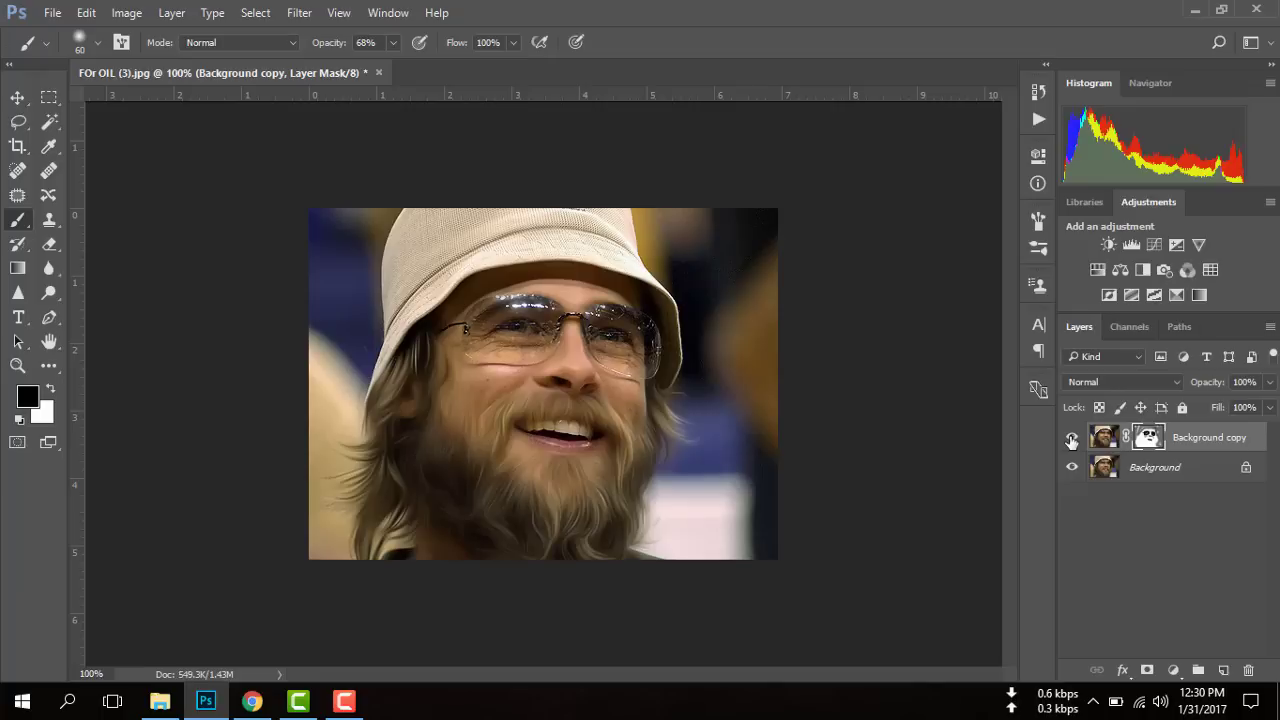
left_click(160, 700)
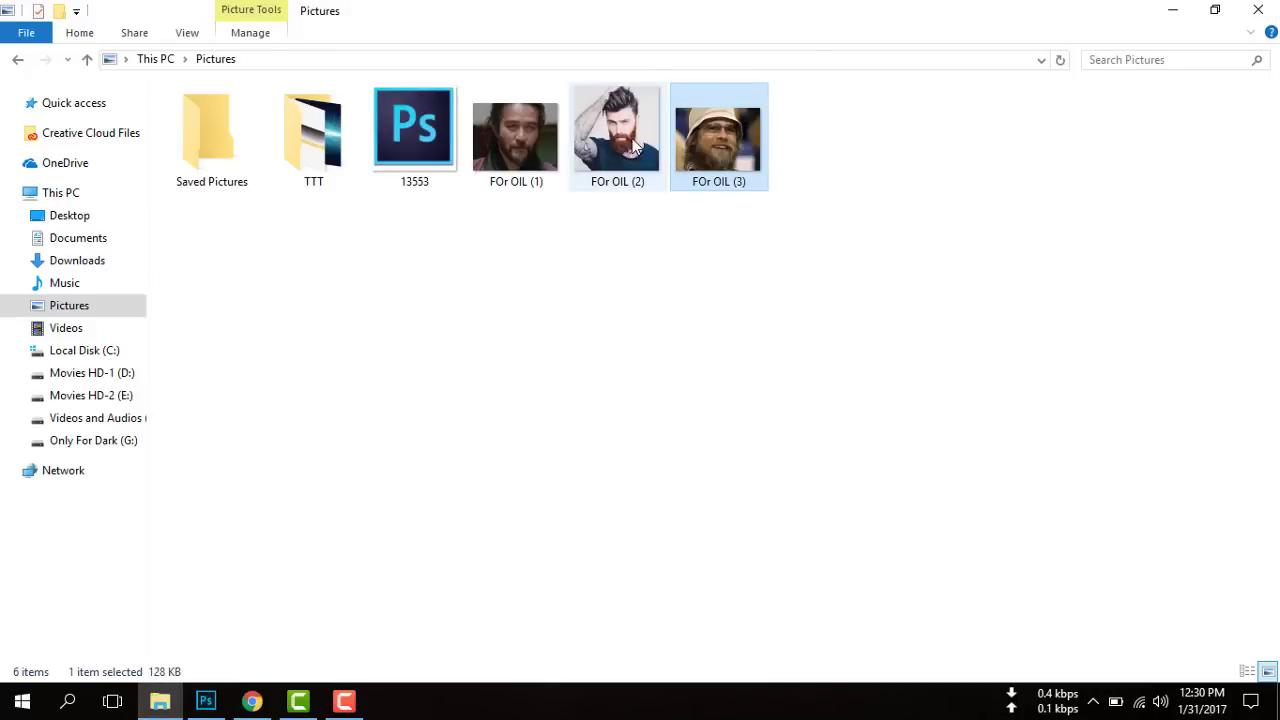
mouse_move(632, 140)
left_mouse_down()
mouse_move(268, 643)
mouse_move(490, 80)
left_mouse_up()
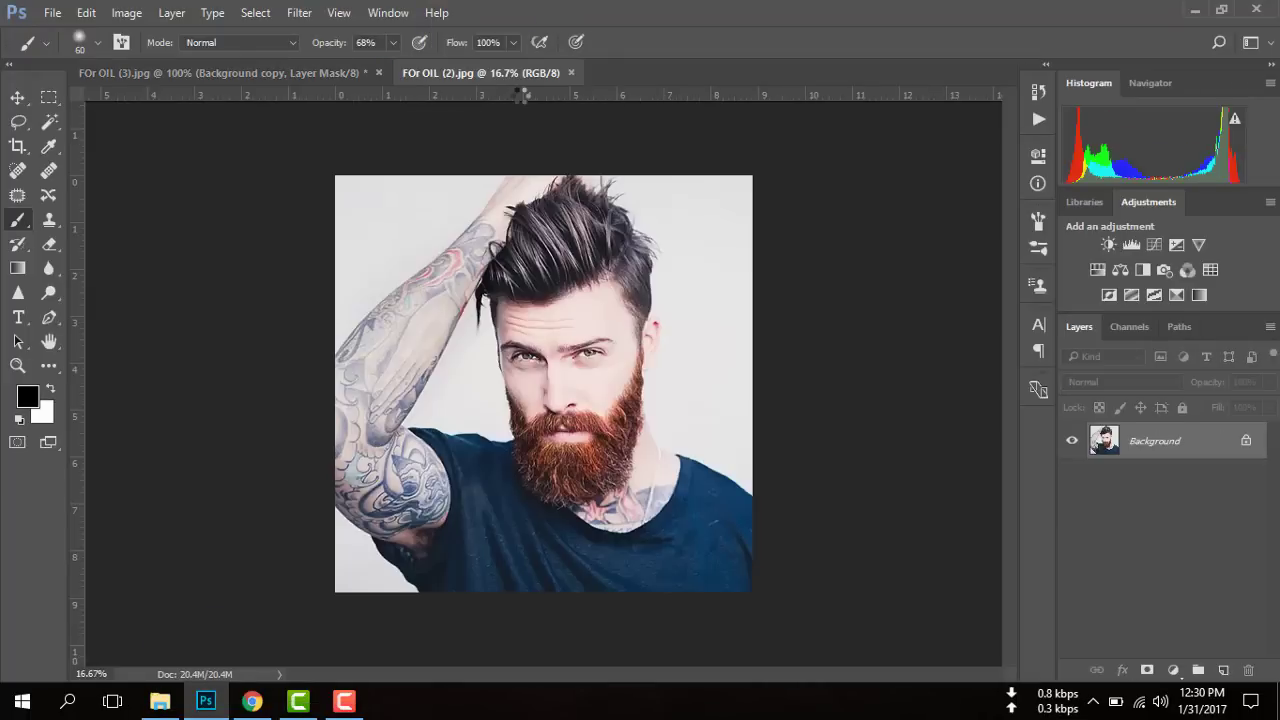
Start Oil Paint on FOr OIL (2), trying Stylization 3.2 with the preview toggled off and on.
left_click(299, 12)
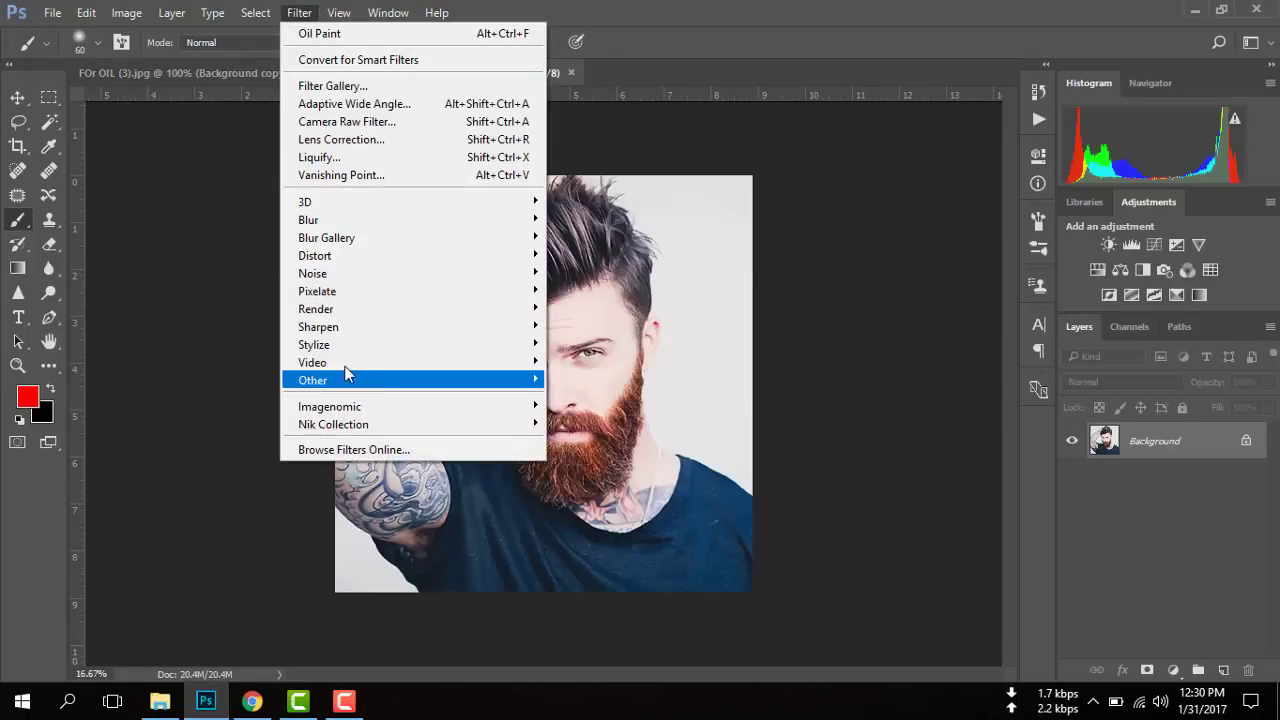
mouse_move(314, 344)
left_click(610, 415)
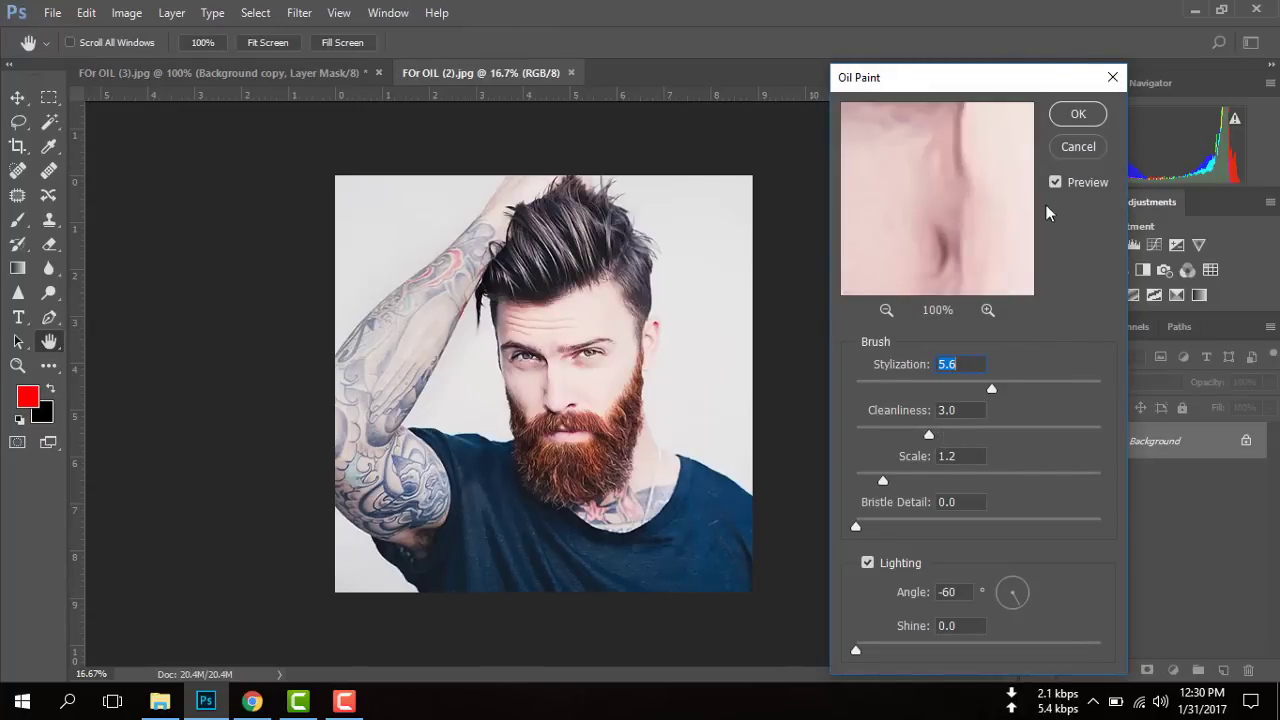
left_click_drag(991, 388, 945, 388)
left_click(1057, 183)
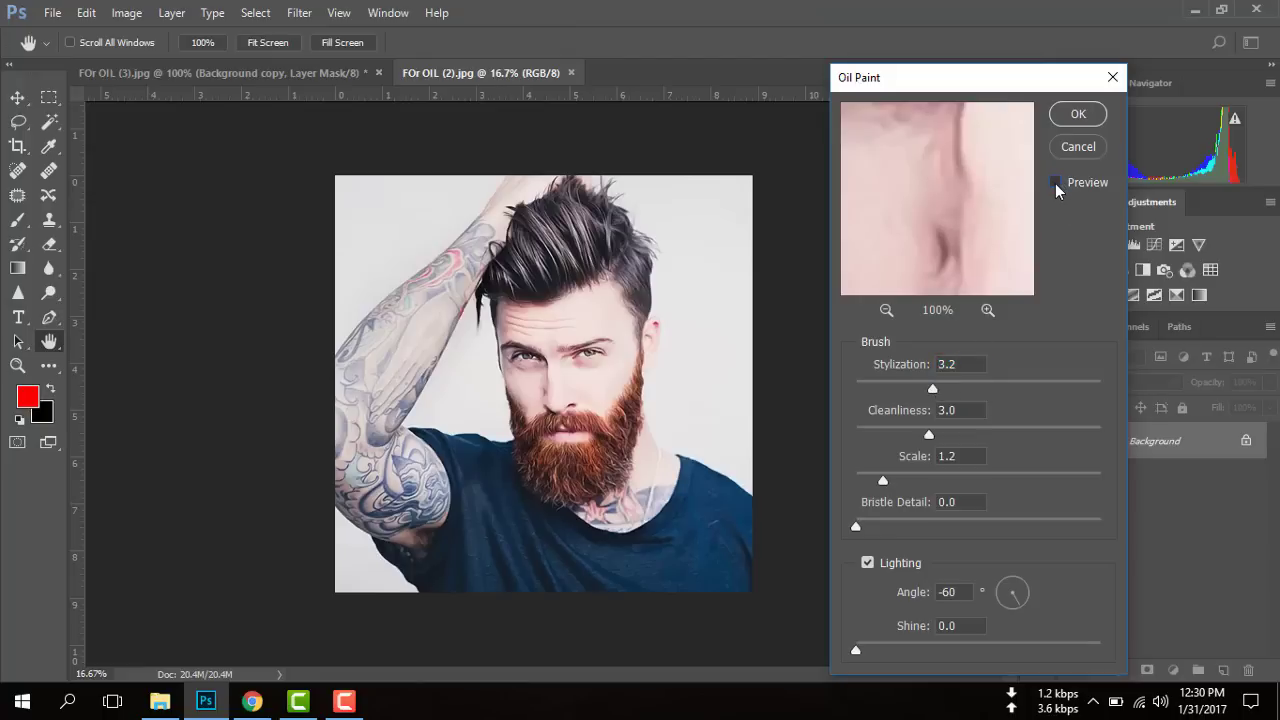
left_click(1056, 186)
left_click(1056, 183)
Raise Stylization to 10, Cleanliness to 9.6 and Scale to 2.2.
left_click_drag(932, 388, 1005, 384)
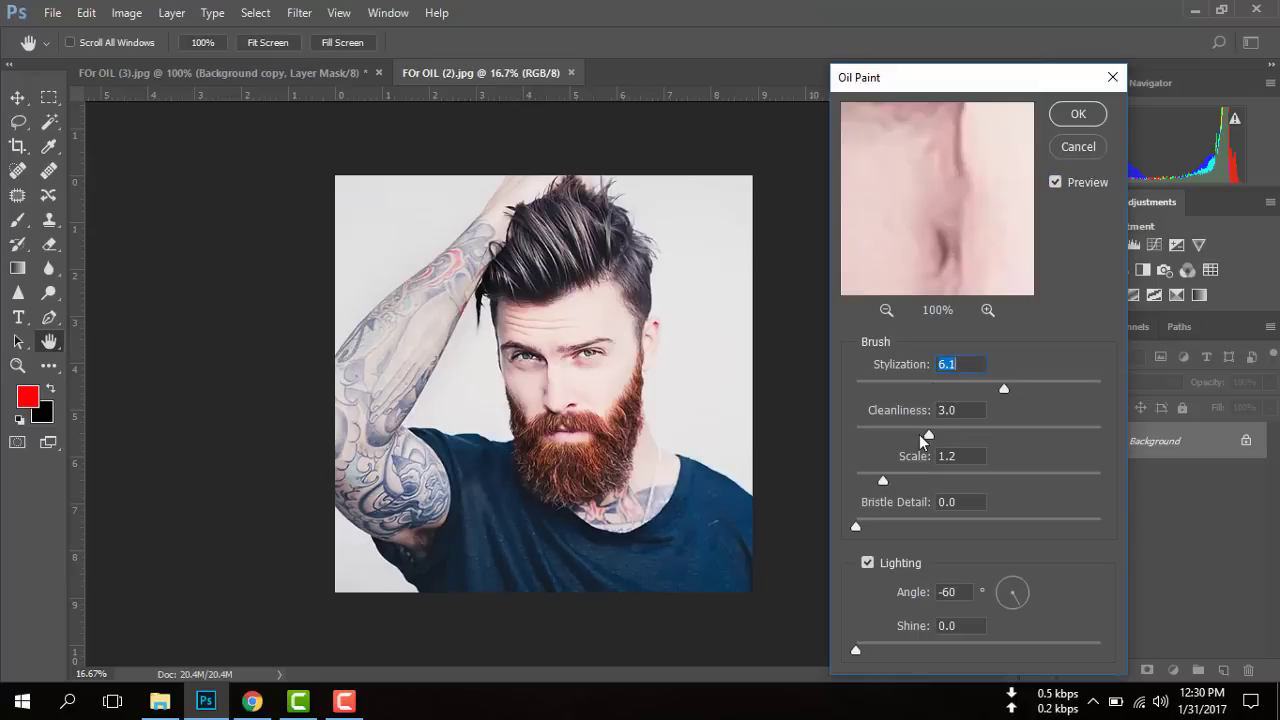
left_click_drag(929, 435, 1051, 435)
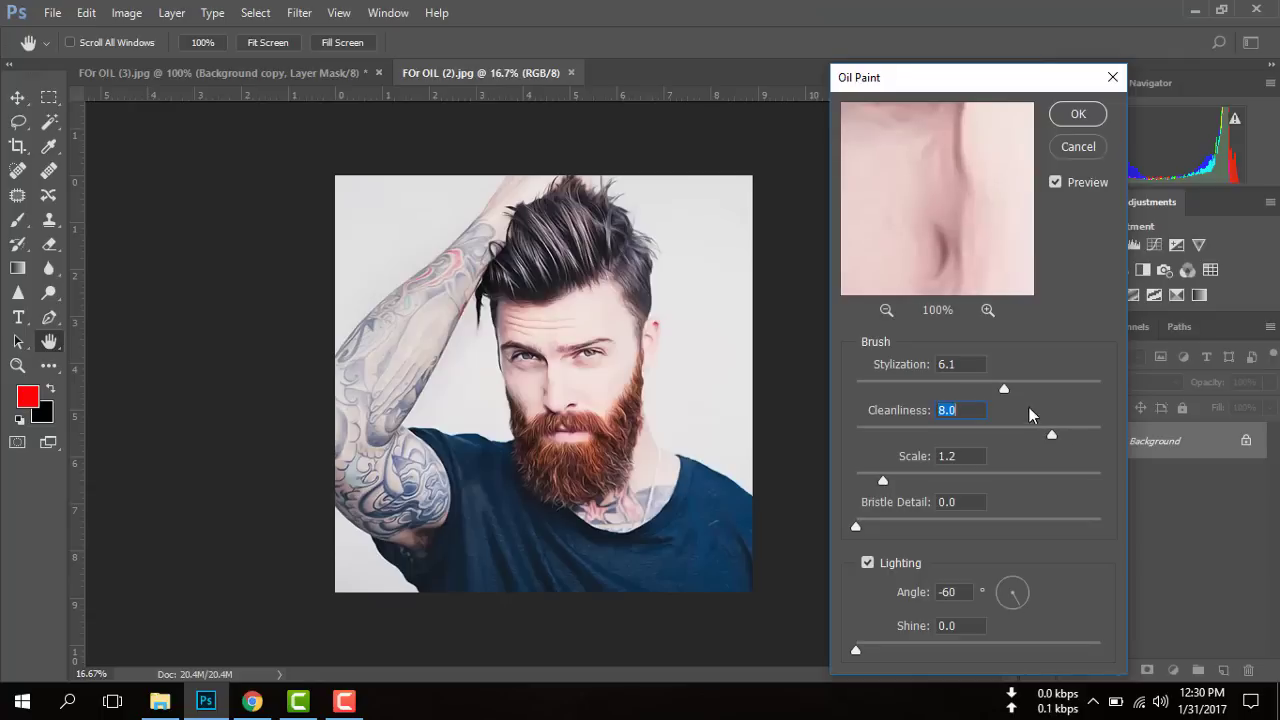
left_click_drag(1012, 391, 1098, 391)
left_click_drag(1049, 435, 1095, 444)
left_click_drag(1100, 396, 1110, 417)
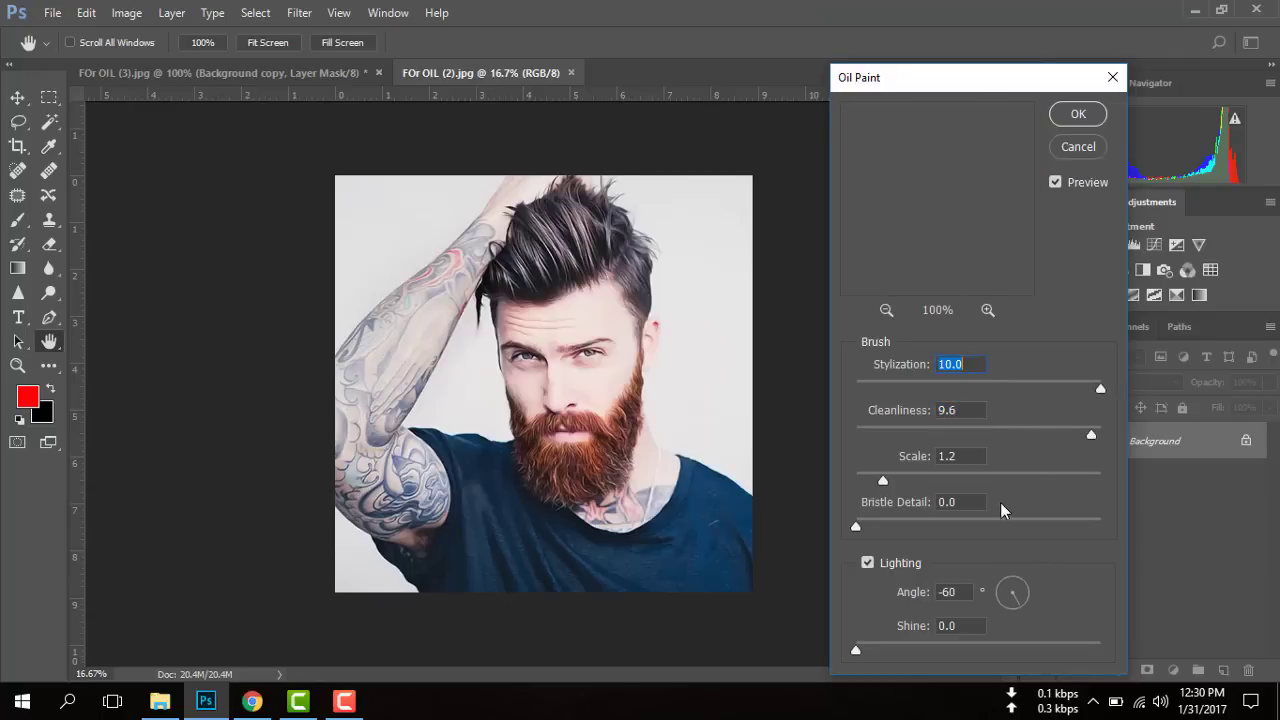
left_click(910, 478)
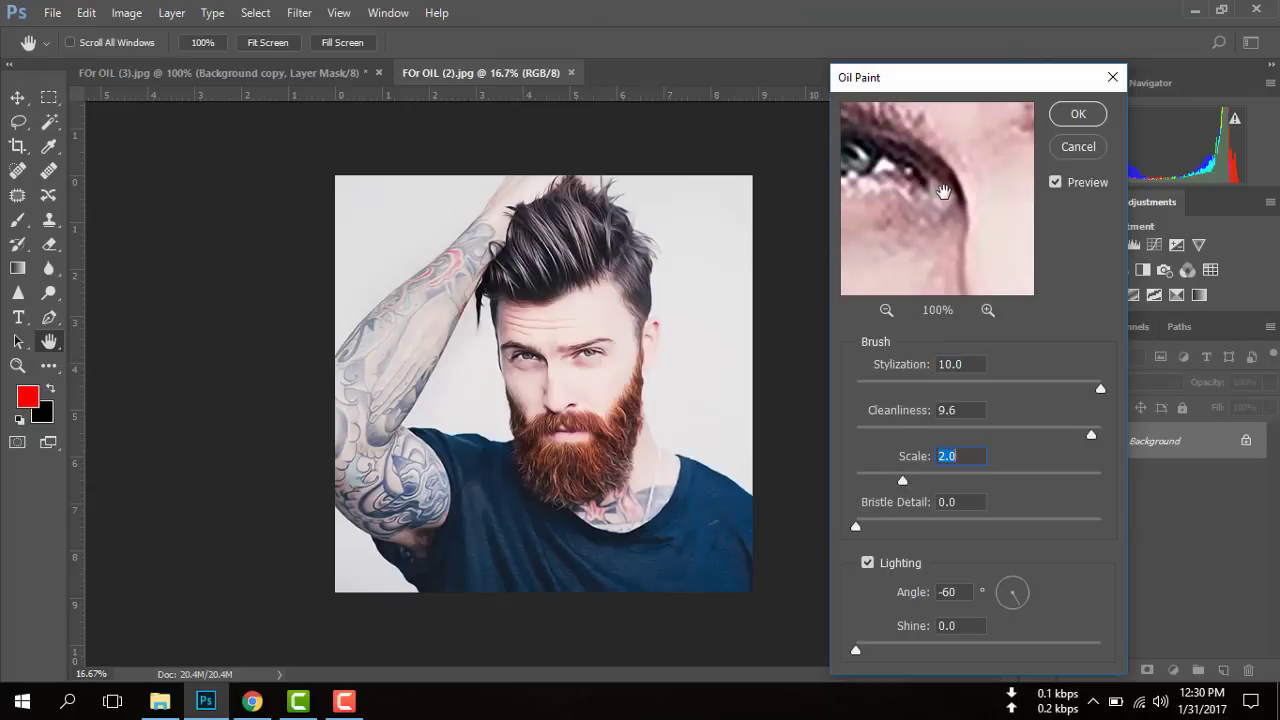
Zoom the preview out to 33%, centre it on the face, and apply the filter.
left_click(887, 312)
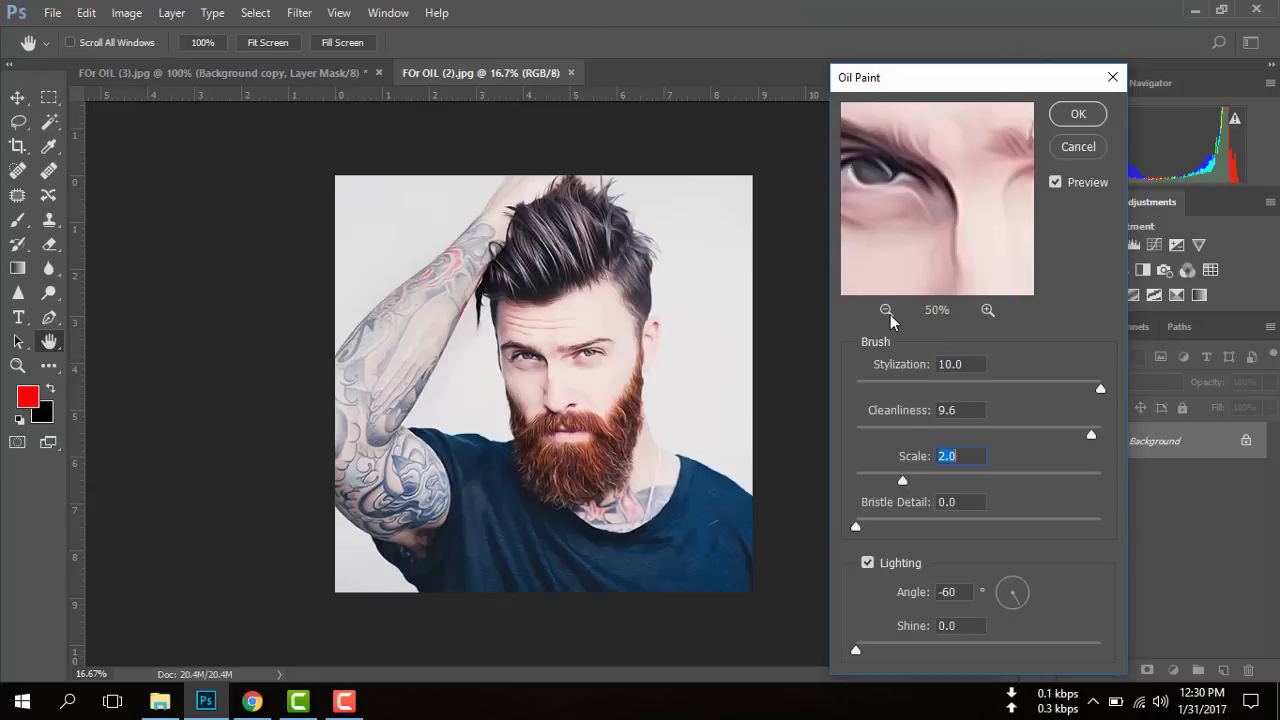
left_click(887, 312)
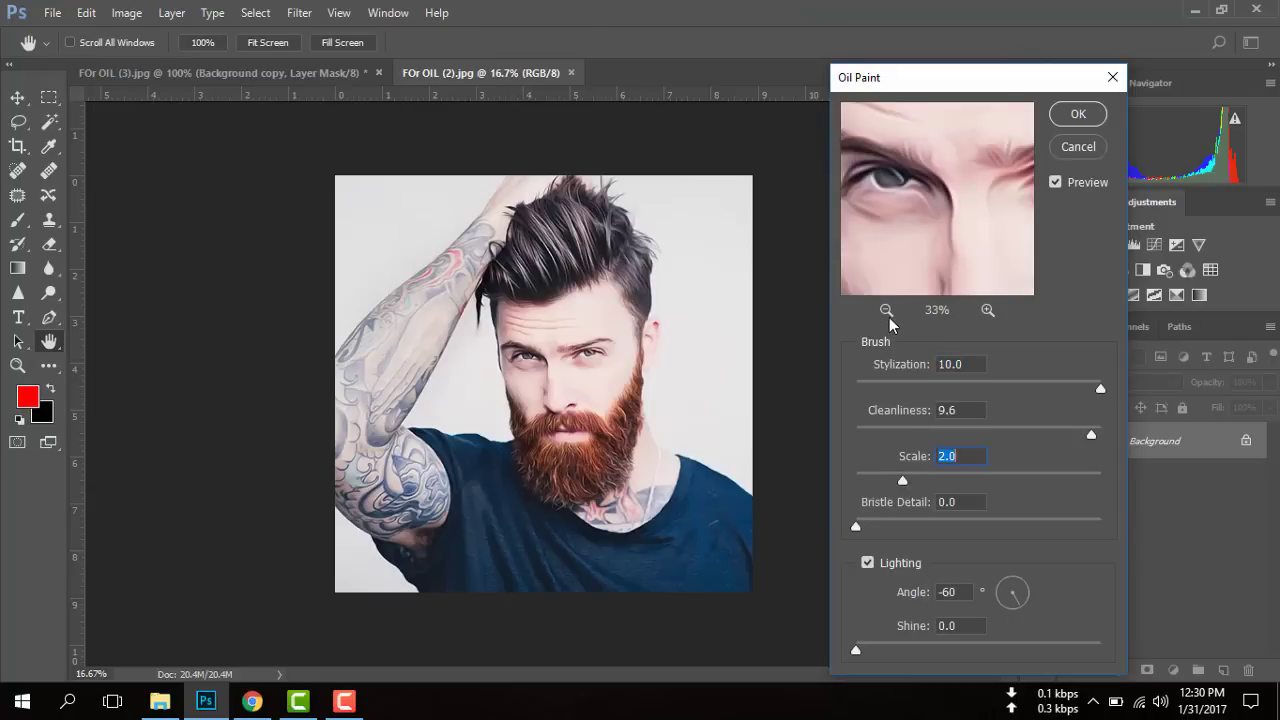
left_click(576, 387)
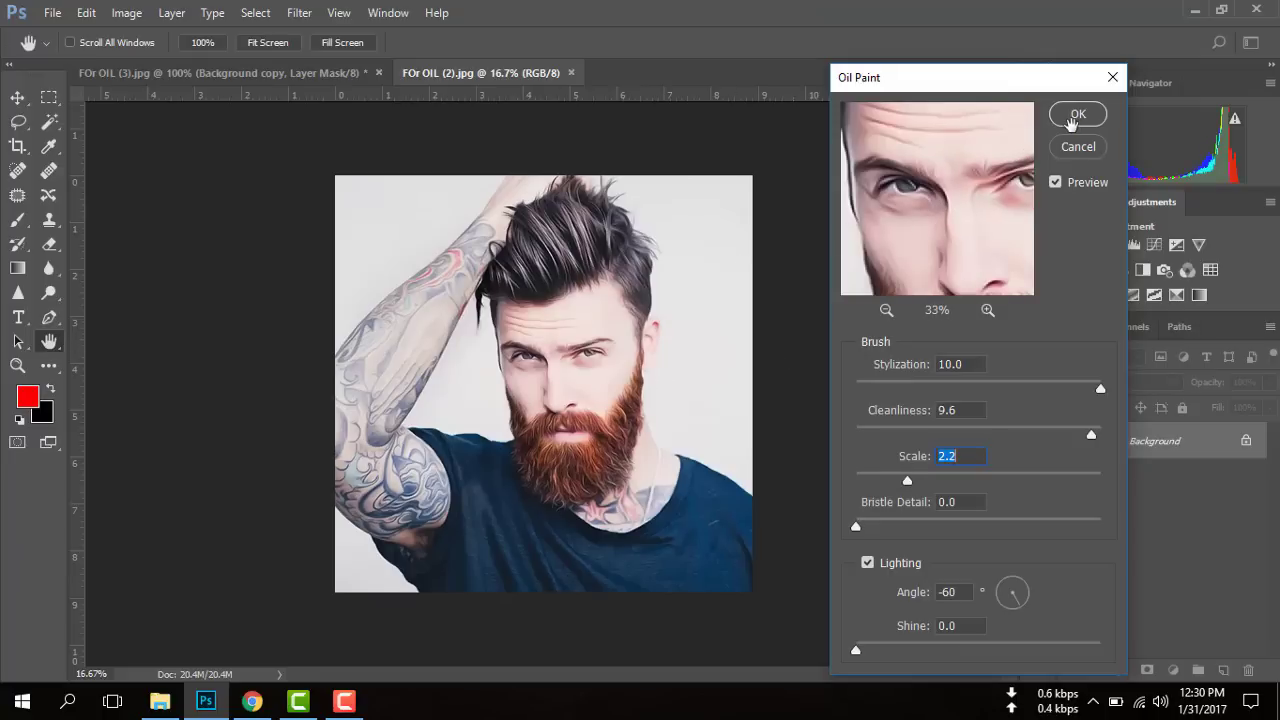
left_click(1075, 116)
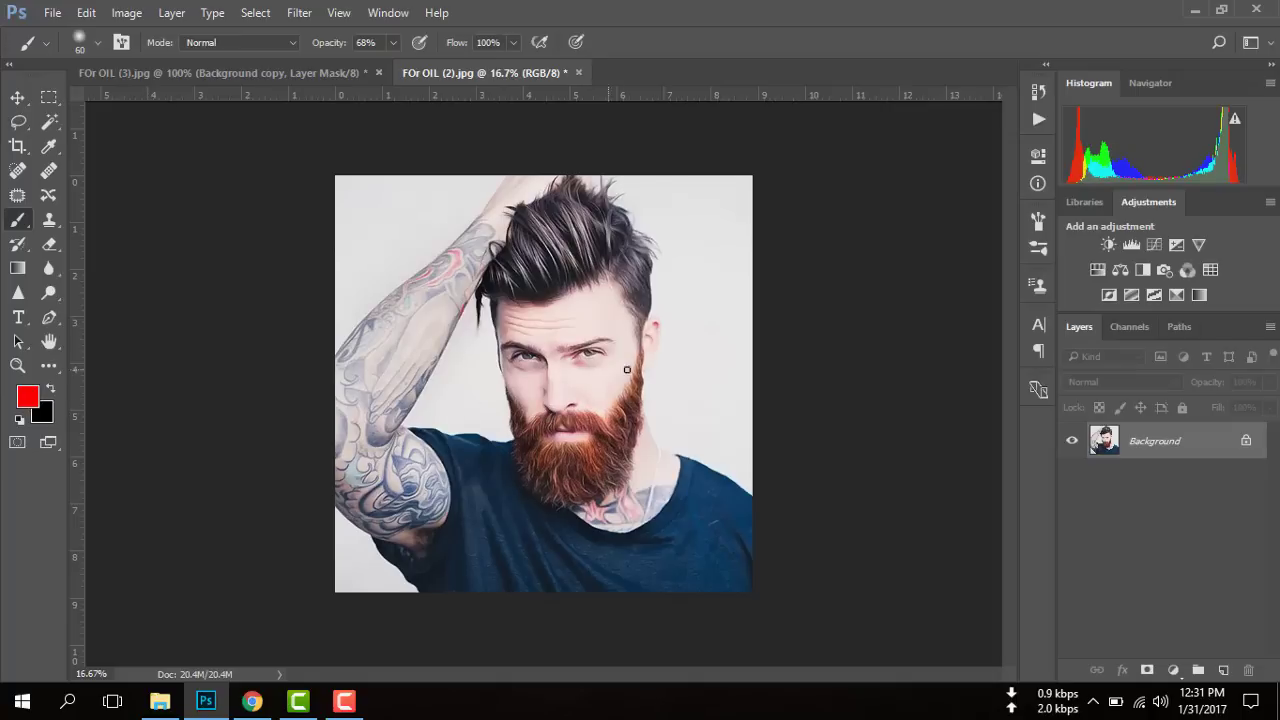
Zoom in and back out to 25% to inspect, then undo the Oil Paint filter.
key("ctrl+plus")
key("ctrl+plus")
scroll(397, 305, "up", 2)
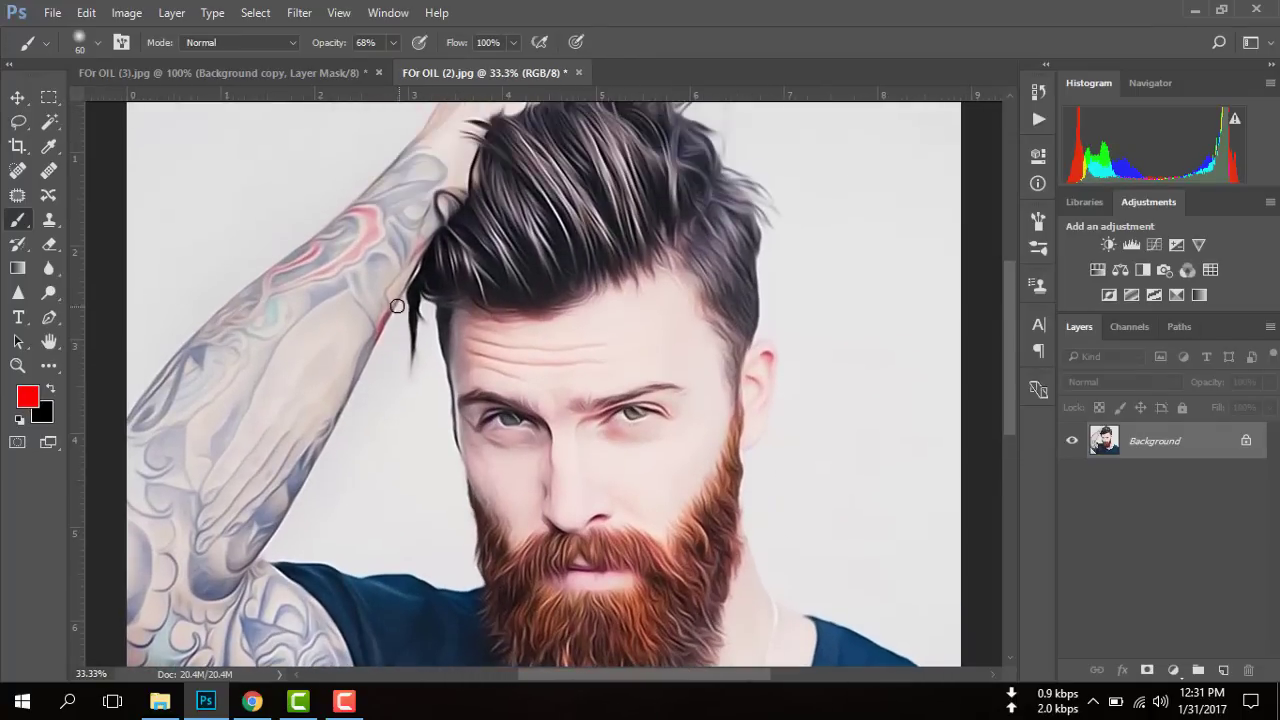
key("ctrl+minus")
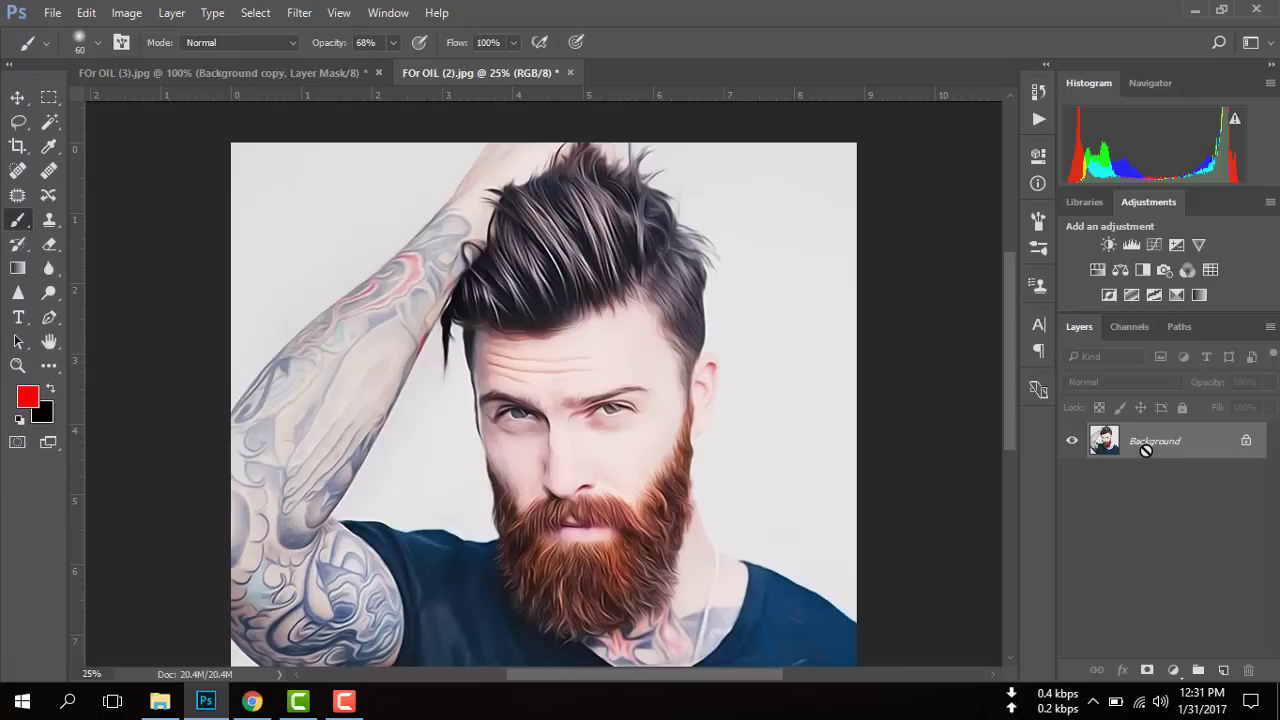
key("ctrl+z")
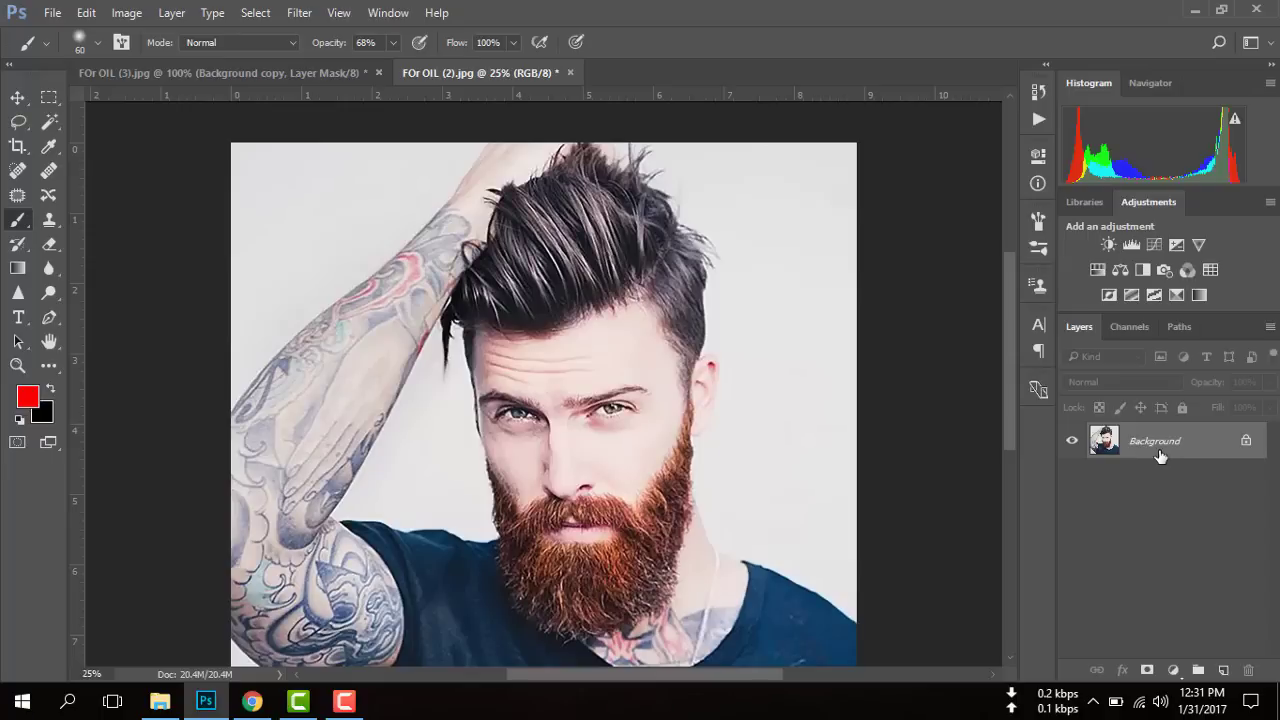
Duplicate the Background layer and apply Oil Paint to the copy: Stylization 10, Cleanliness 9.1, Scale 2.2.
left_click_drag(1177, 467, 1223, 670)
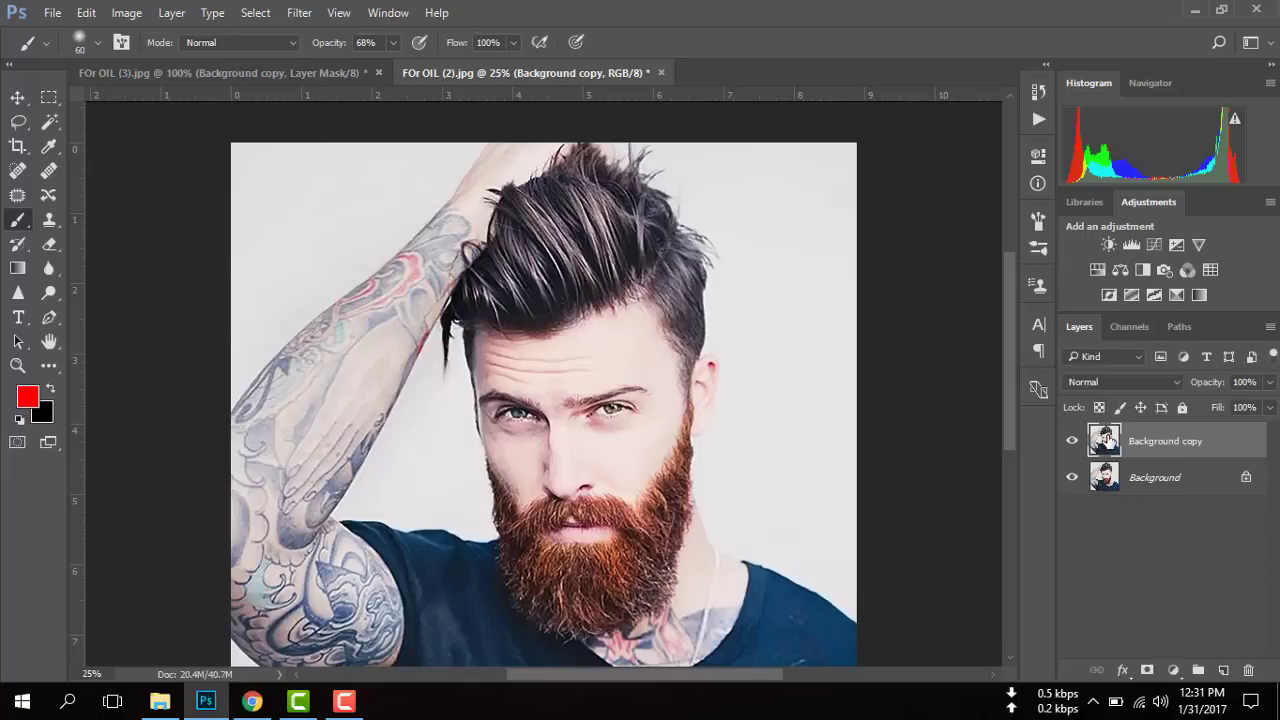
left_click(299, 12)
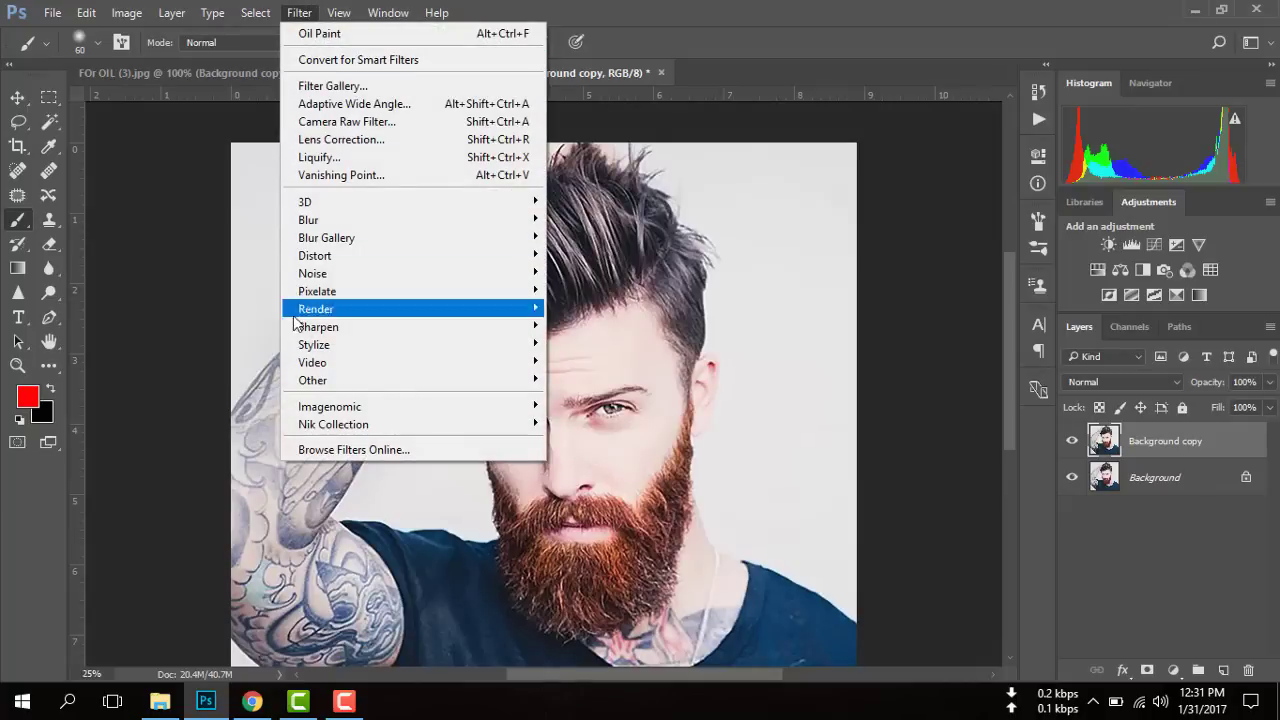
mouse_move(314, 344)
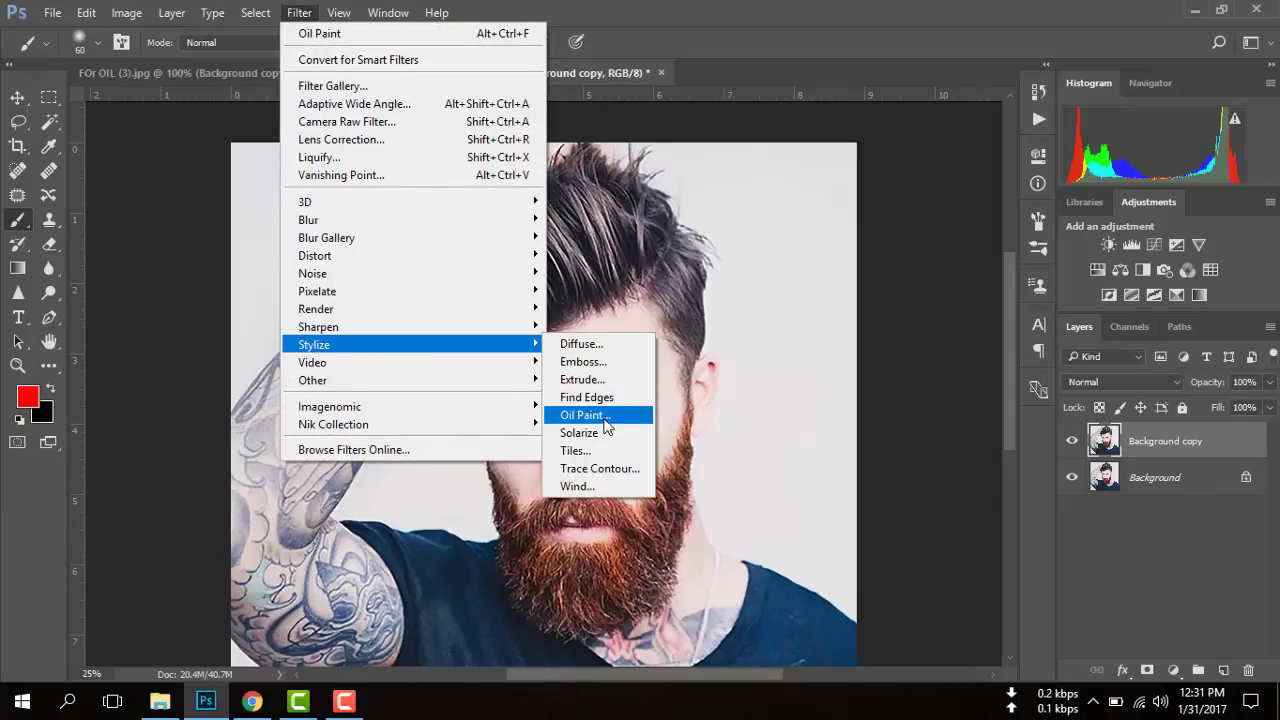
left_click(579, 415)
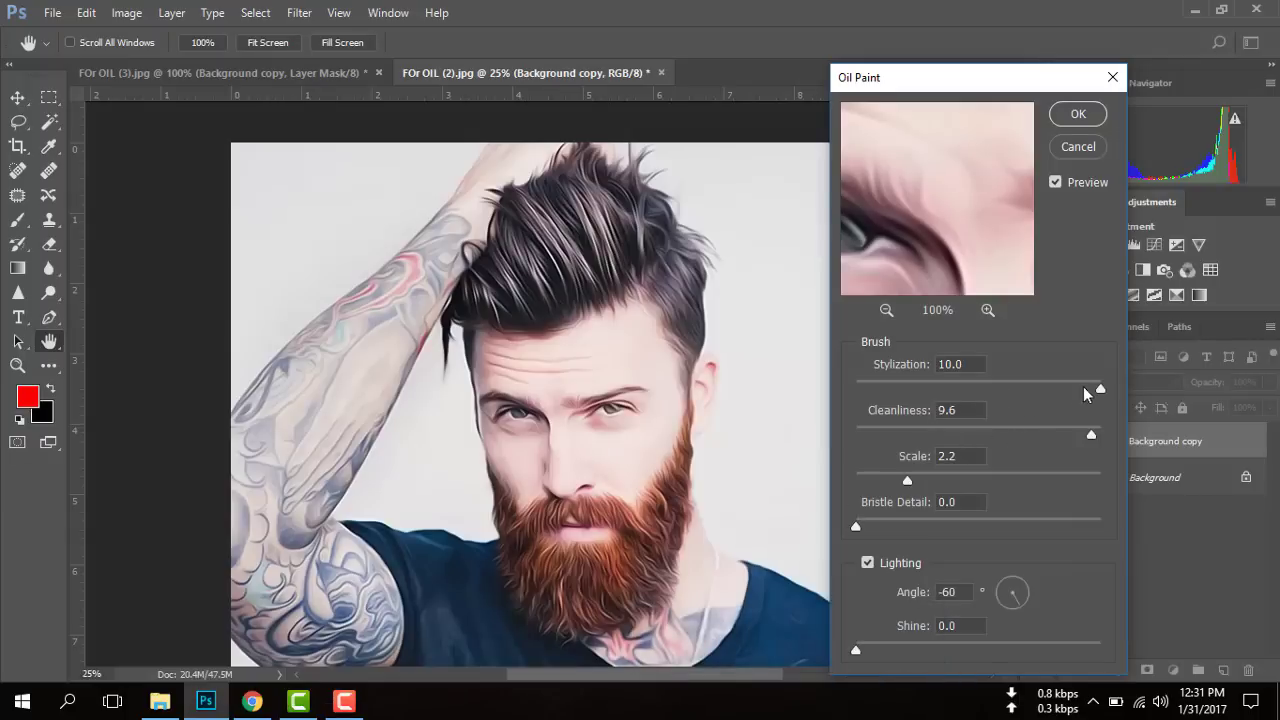
mouse_move(1099, 389)
left_mouse_down()
mouse_move(1050, 389)
mouse_move(1100, 389)
left_mouse_up()
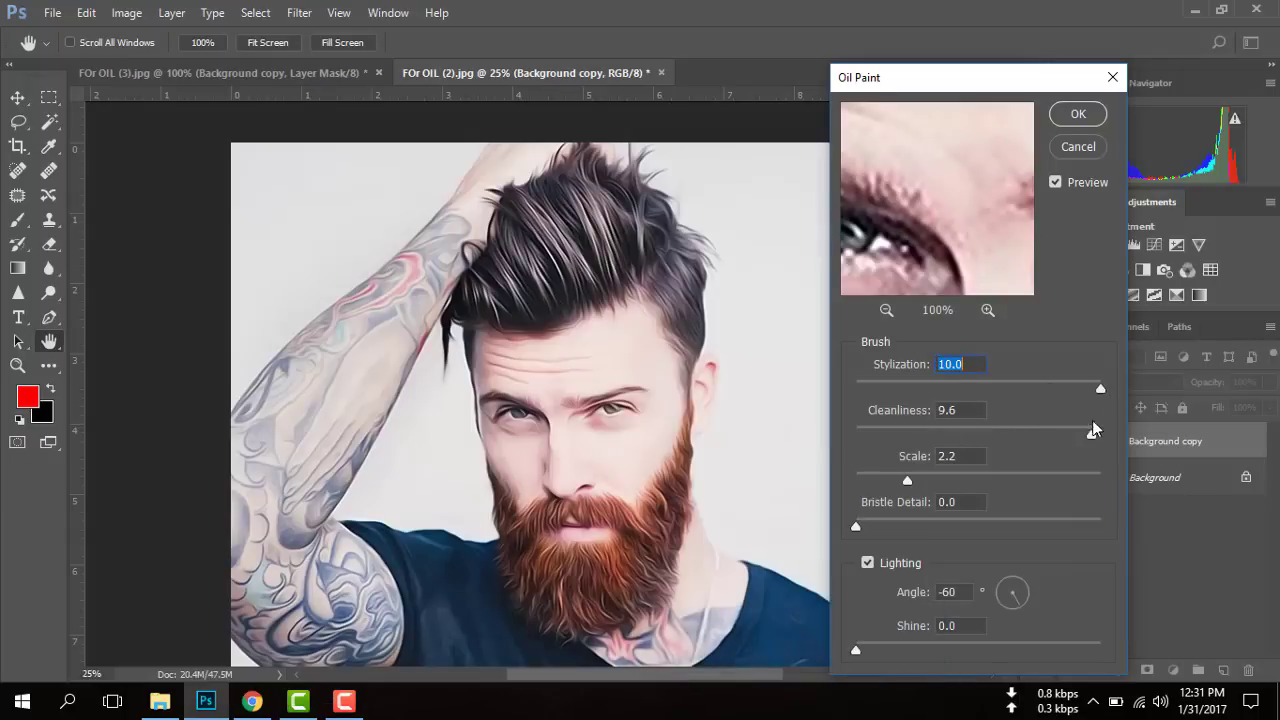
left_click(1077, 434)
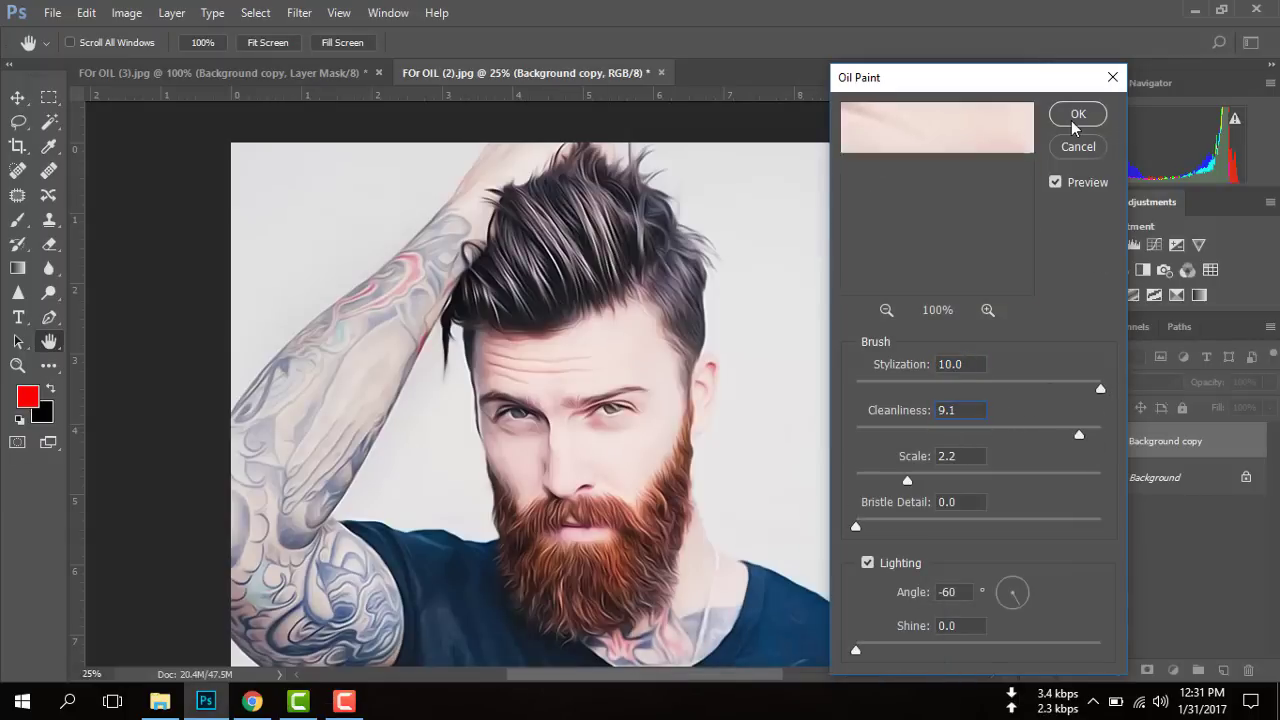
left_click(1077, 147)
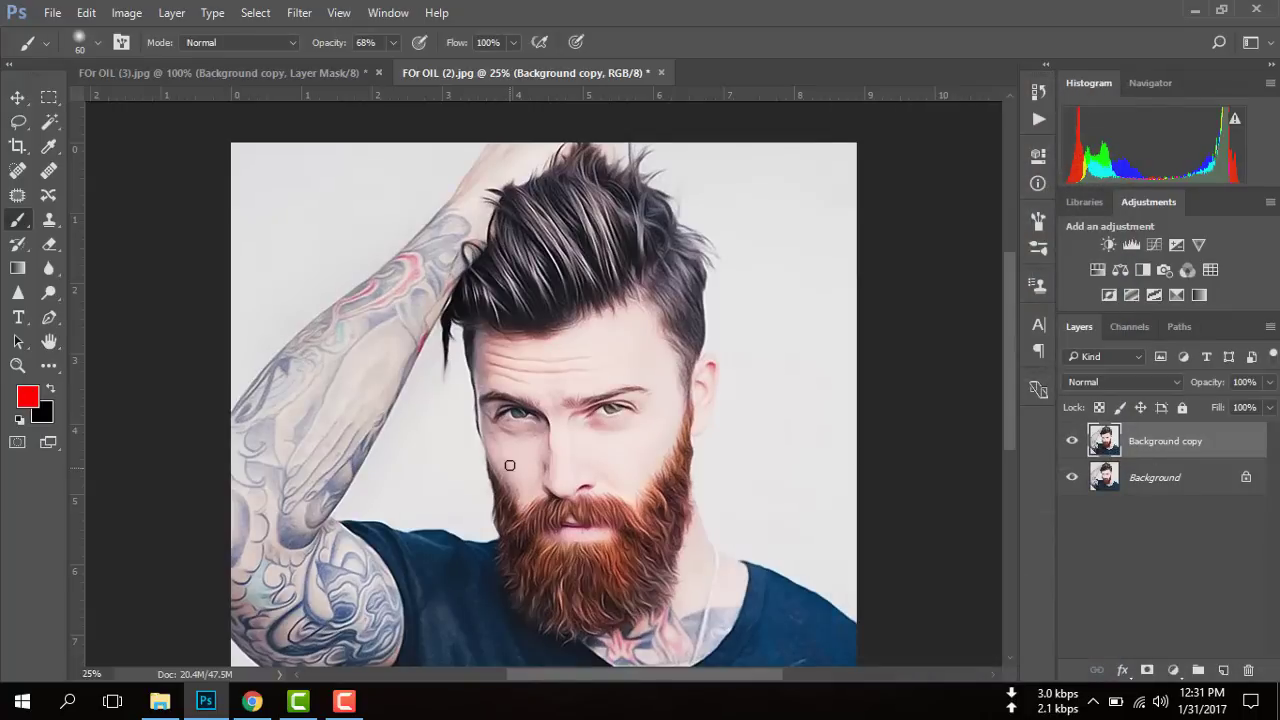
Add a layer mask to the painted copy and set the brush to size 175 at 100% opacity.
left_click(1147, 670)
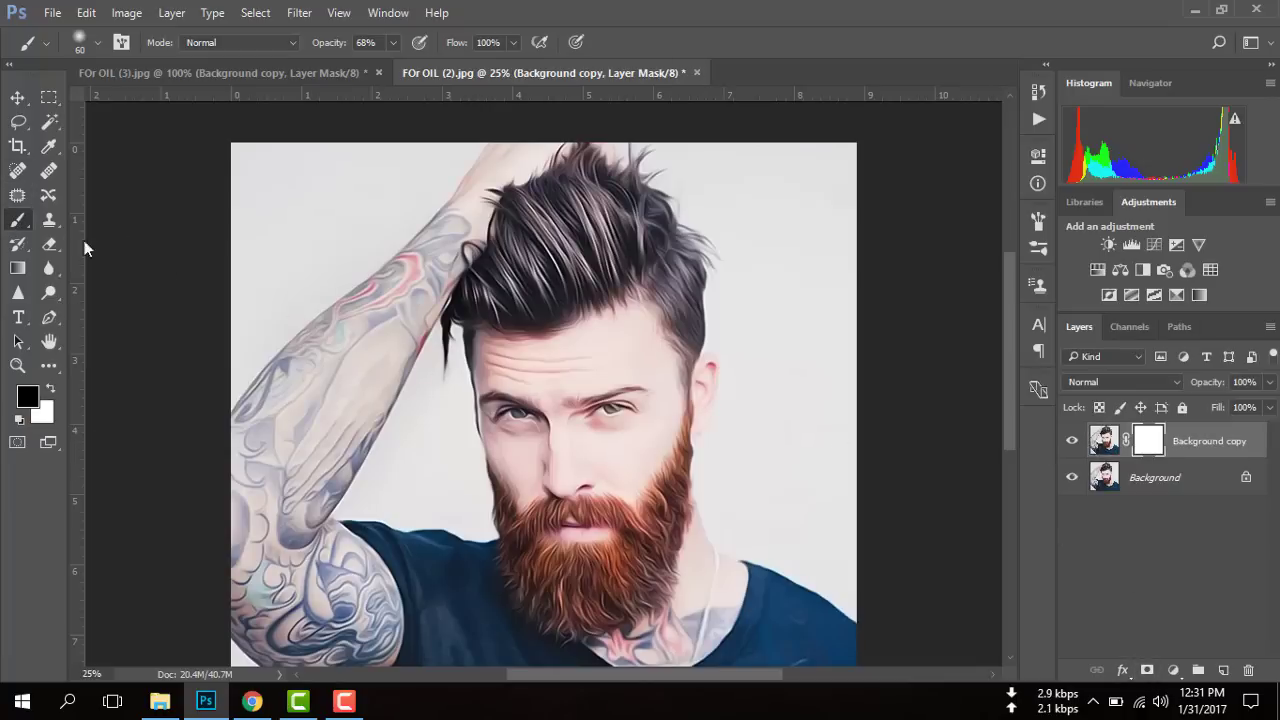
key("bracketright")
key("bracketright")
key("bracketright")
key("bracketright")
key("bracketright")
key("bracketright")
key("bracketright")
mouse_move(405, 276)
left_mouse_down()
mouse_move(357, 329)
mouse_move(380, 314)
mouse_move(358, 316)
left_mouse_up()
left_click(395, 45)
left_click_drag(397, 70, 435, 75)
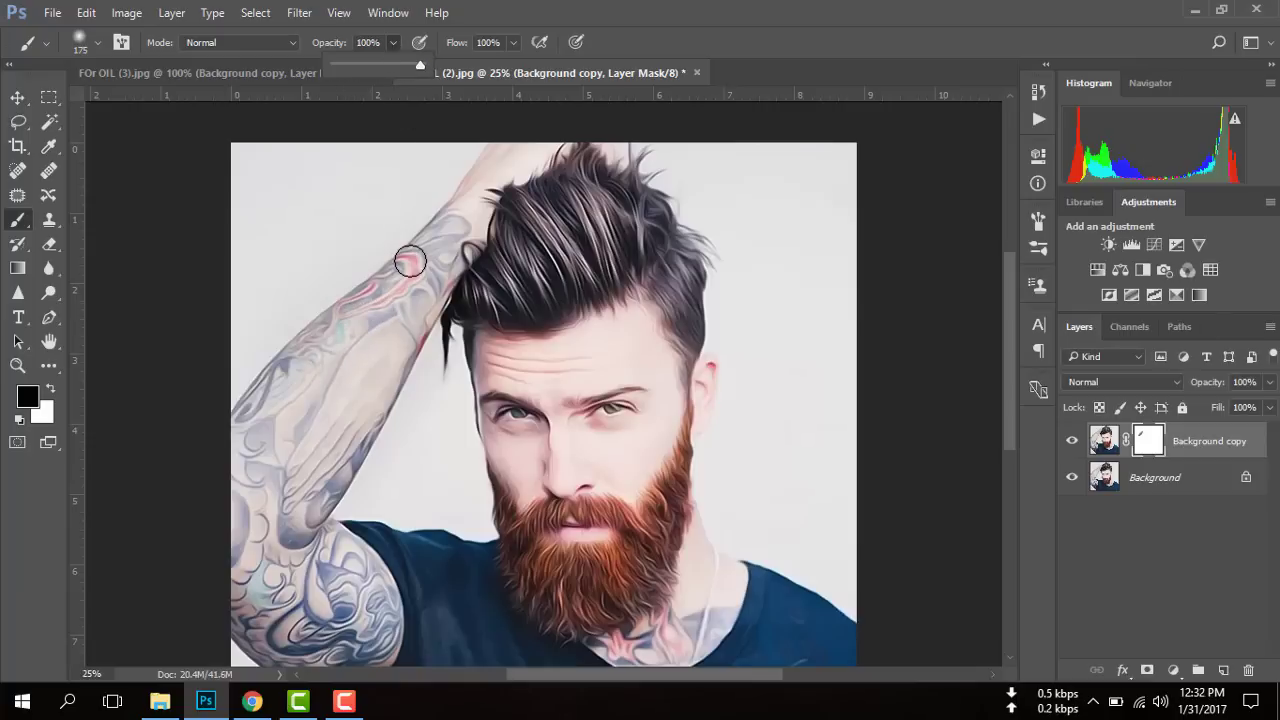
Paint black on the mask along the arm to restore the sharp original tattoo detail.
mouse_move(281, 395)
left_mouse_down()
mouse_move(240, 611)
mouse_move(296, 660)
mouse_move(374, 621)
mouse_move(340, 557)
mouse_move(367, 650)
mouse_move(335, 605)
left_mouse_up()
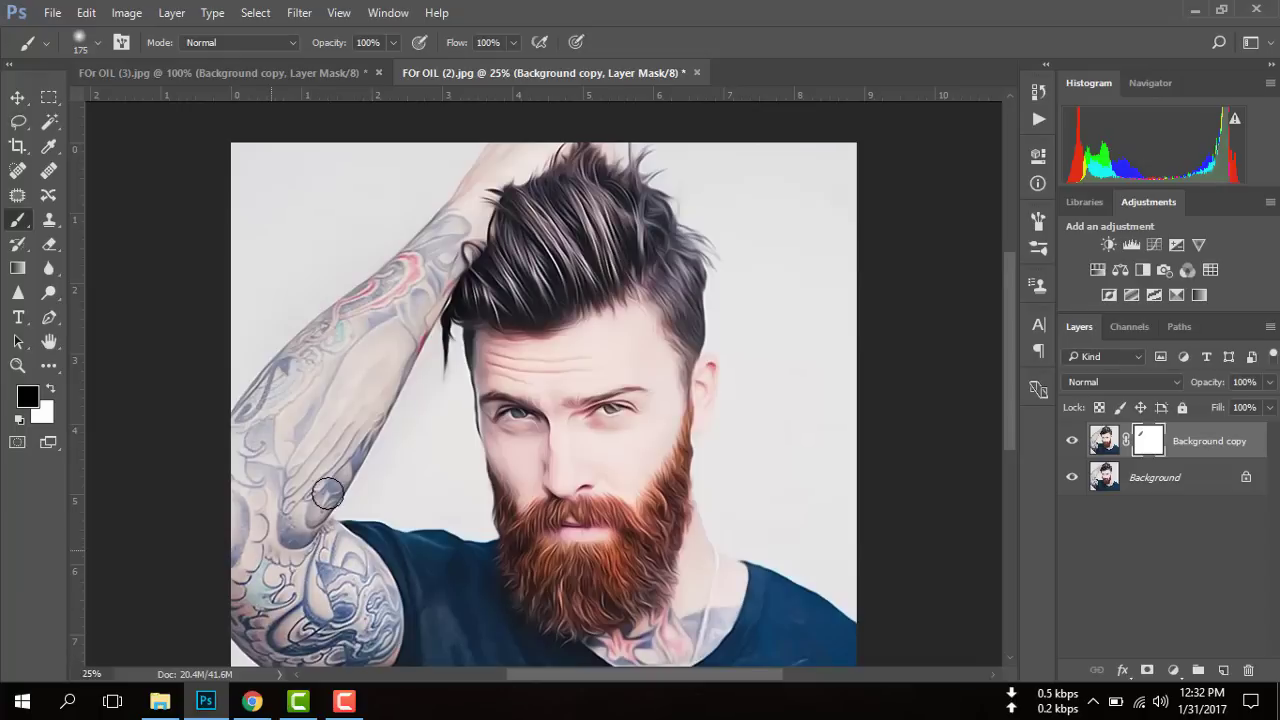
mouse_move(287, 472)
left_mouse_down()
mouse_move(441, 245)
mouse_move(421, 318)
mouse_move(454, 221)
mouse_move(500, 176)
mouse_move(476, 185)
mouse_move(470, 222)
mouse_move(419, 271)
left_mouse_up()
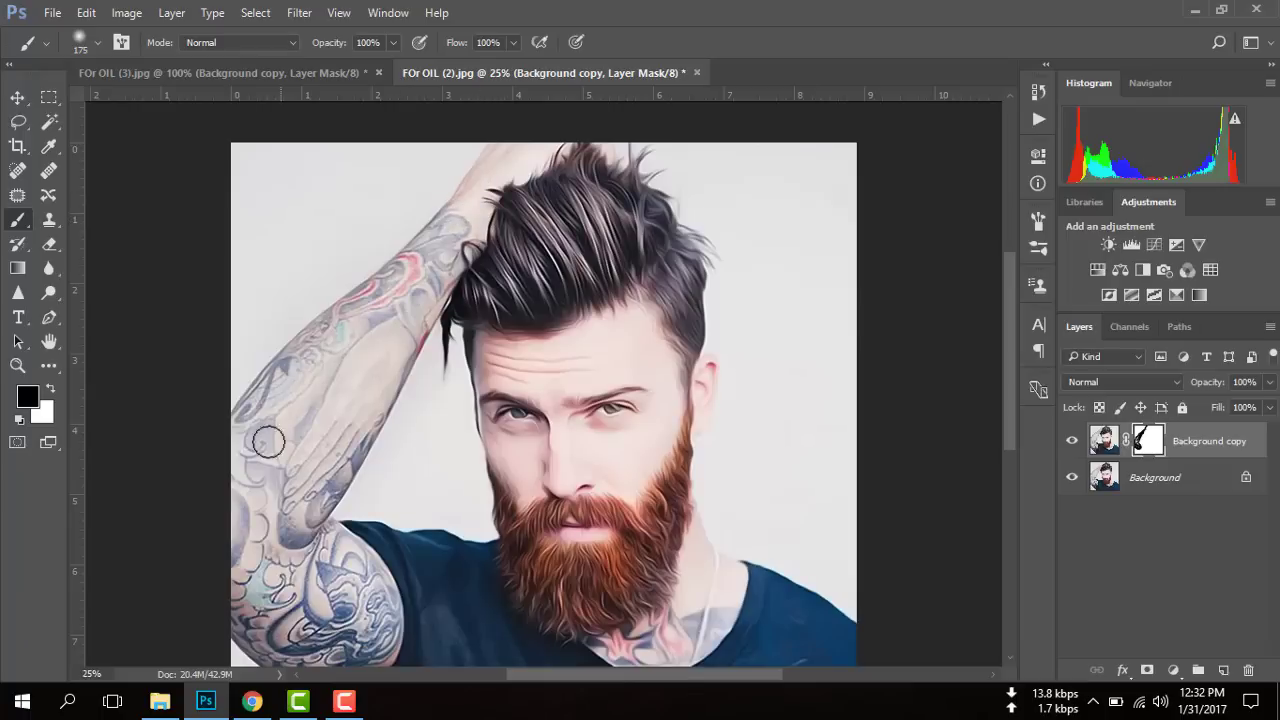
scroll(470, 645, "down", 3)
scroll(500, 600, "down", 2)
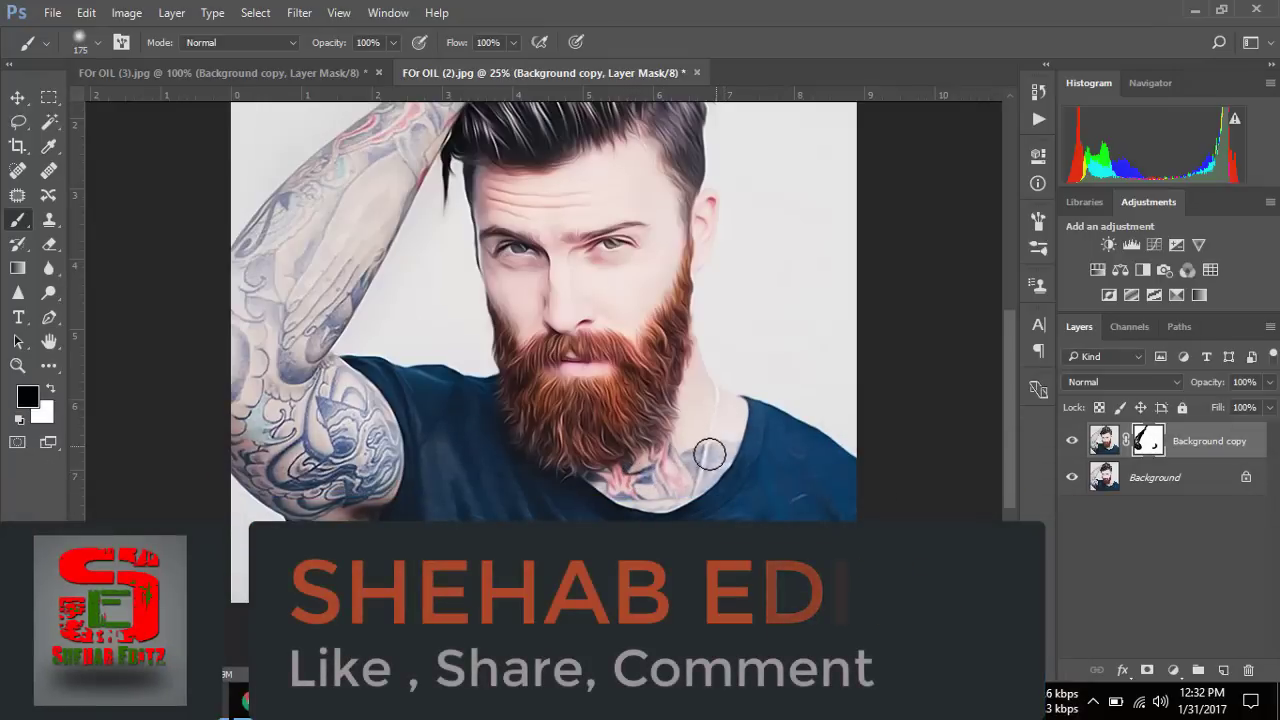
scroll(661, 492, "up", 1)
scroll(661, 492, "up", 3)
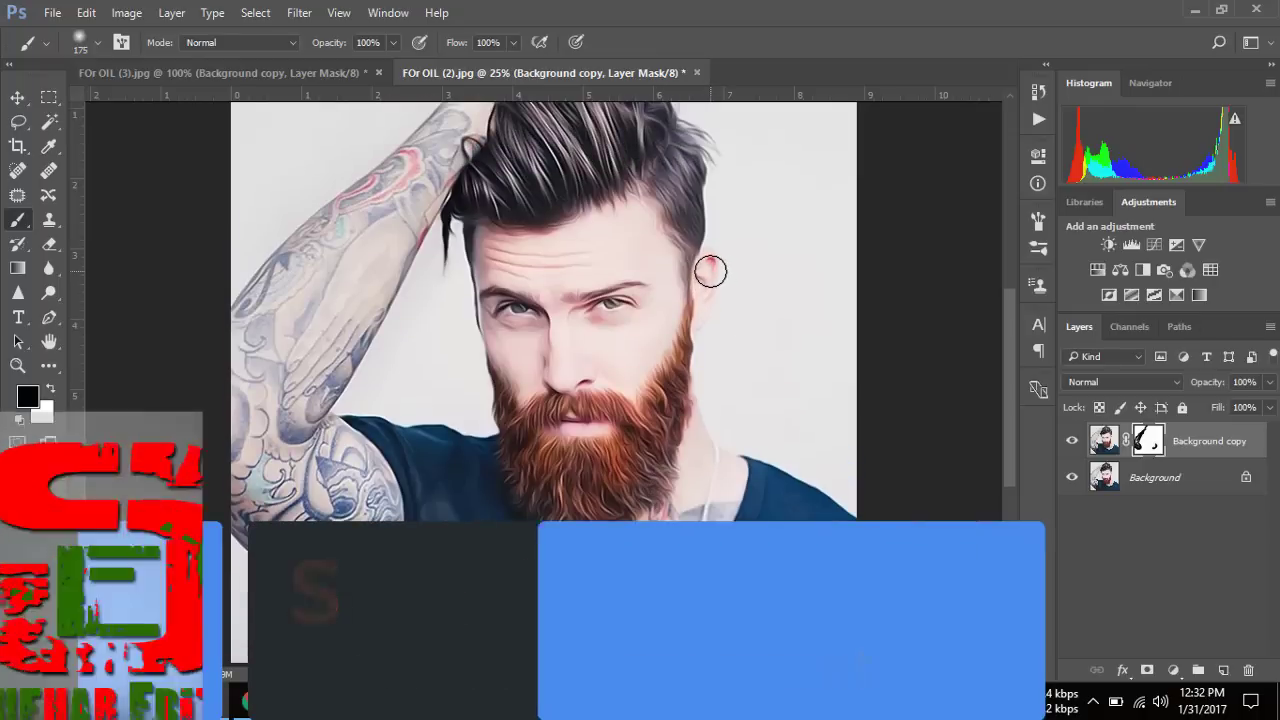
With the brush shrunk to 90, paint the mask over the ear, eyes, eyebrows and lips.
key("bracketleft")
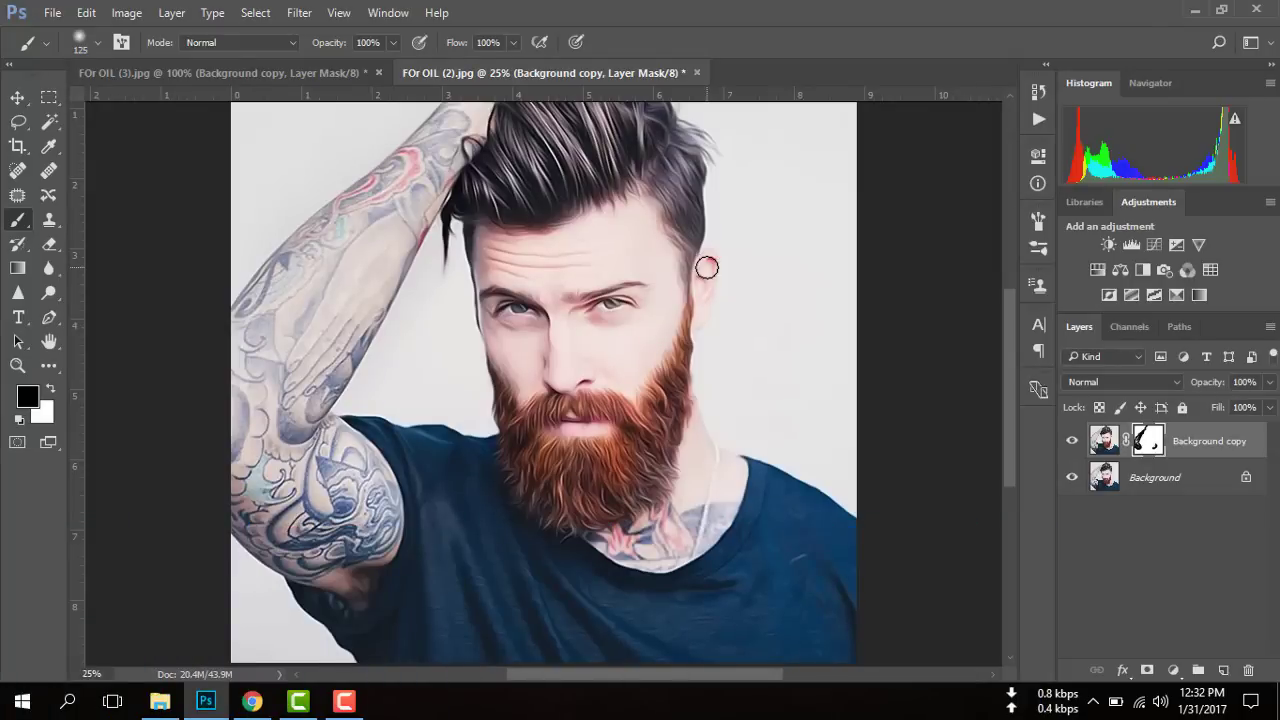
left_click_drag(707, 266, 702, 312)
left_click_drag(598, 313, 634, 289)
key("bracketleft")
key("bracketleft")
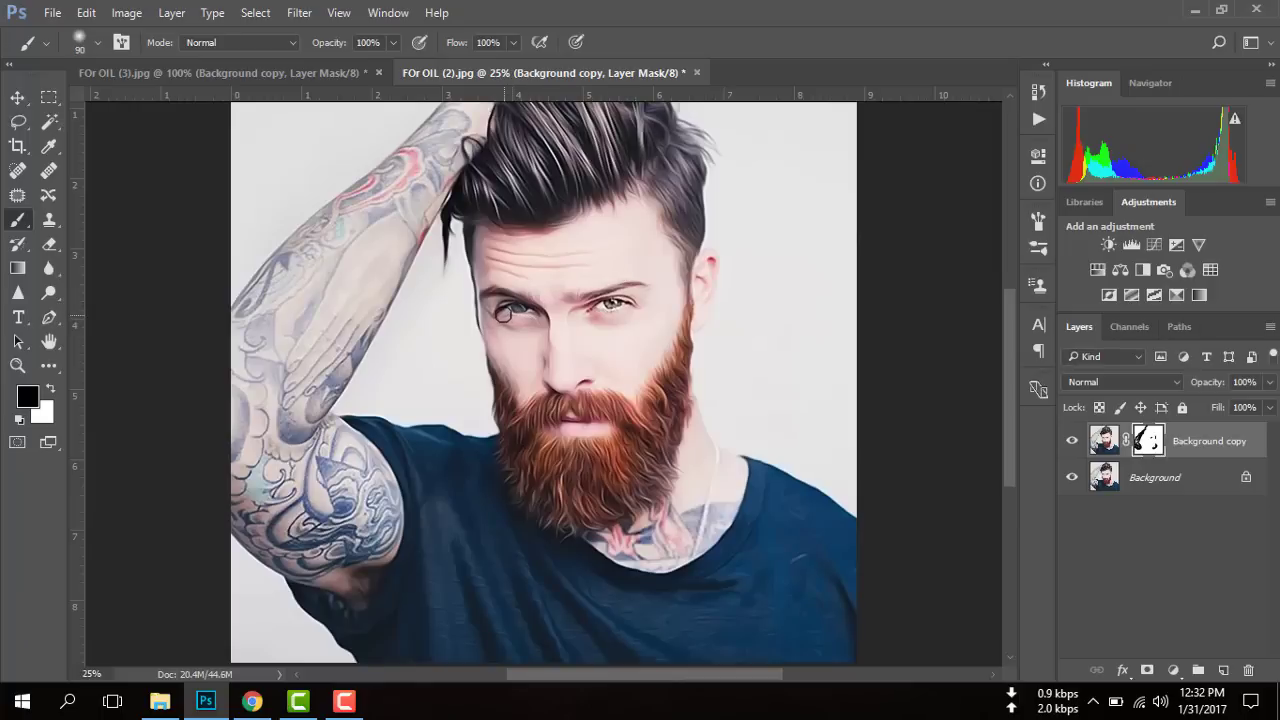
left_click(518, 311)
left_click_drag(569, 424, 597, 428)
scroll(566, 429, "up", 2)
scroll(541, 314, "down", 1)
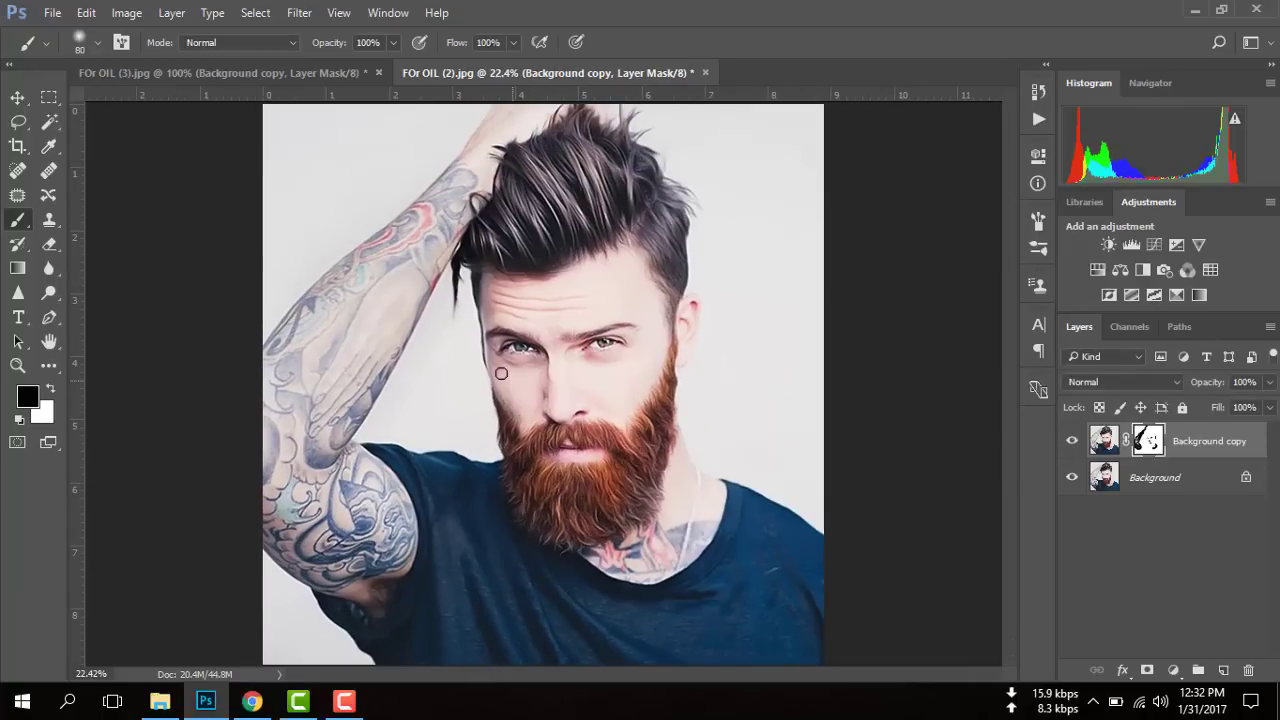
left_click(300, 74)
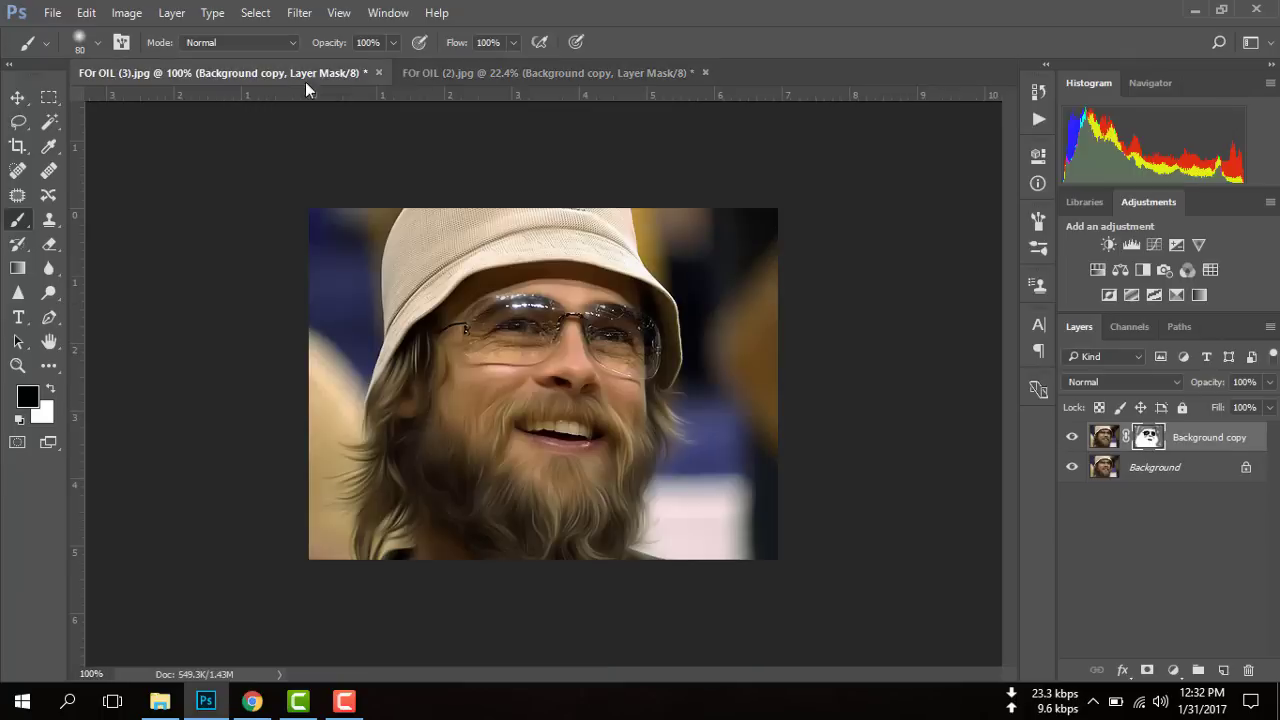
left_click(429, 73)
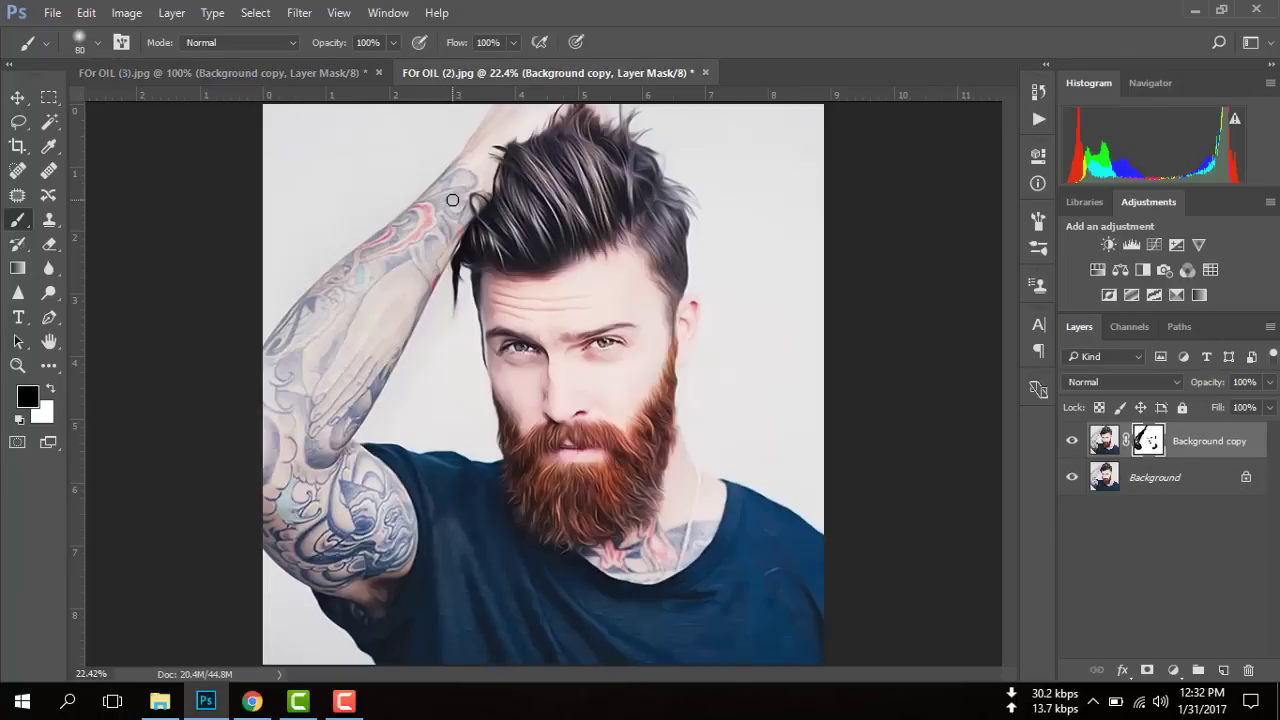